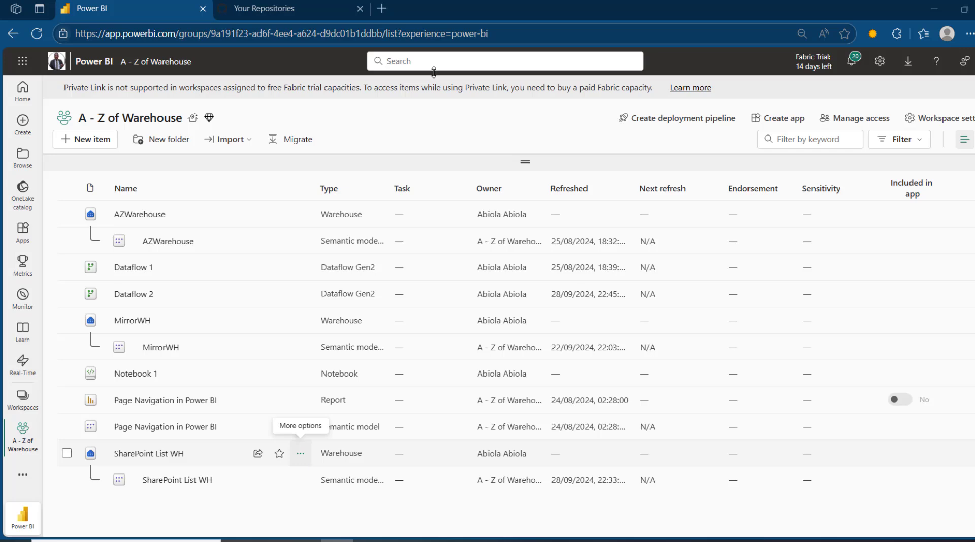
Switch to GitHub and open the new repository form from the account's own repositories list.
{"action": "left_click", "coordinate": [285, 8]}
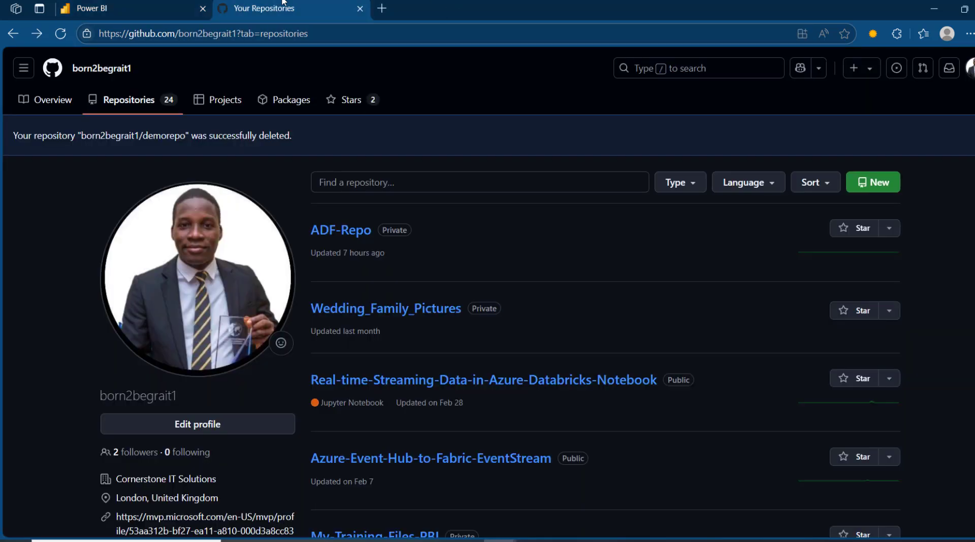
{"action": "left_click", "coordinate": [858, 68]}
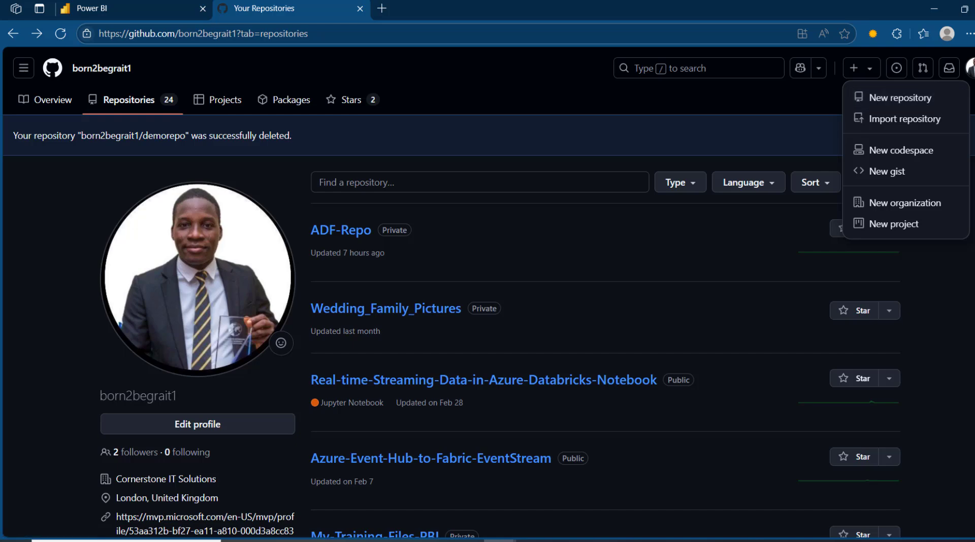
{"action": "left_click", "coordinate": [969, 68]}
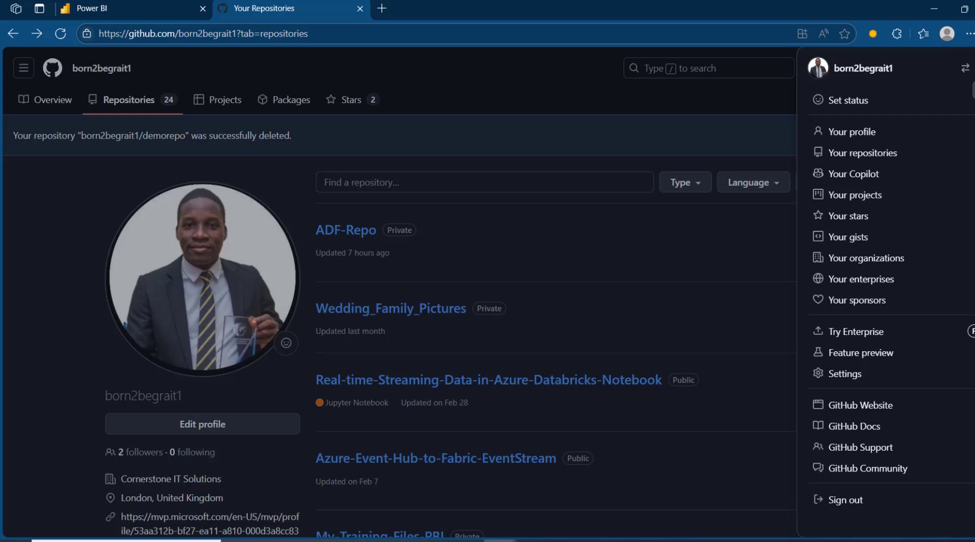
{"action": "left_click", "coordinate": [855, 155]}
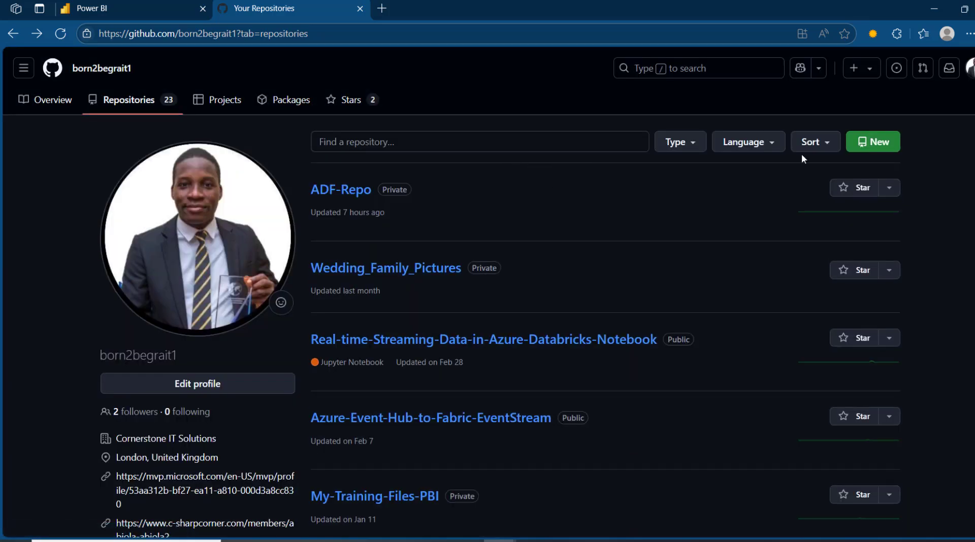
{"action": "left_click", "coordinate": [881, 145]}
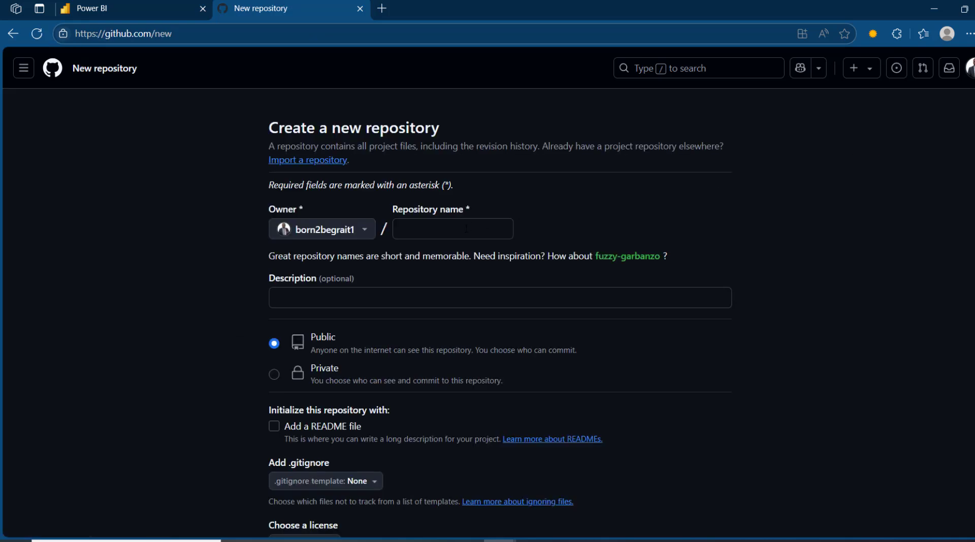
Create a private repository named Fabric_Repo, initialized with a README file.
{"action": "left_click", "coordinate": [467, 228]}
{"action": "type", "text": "Fabric_"}
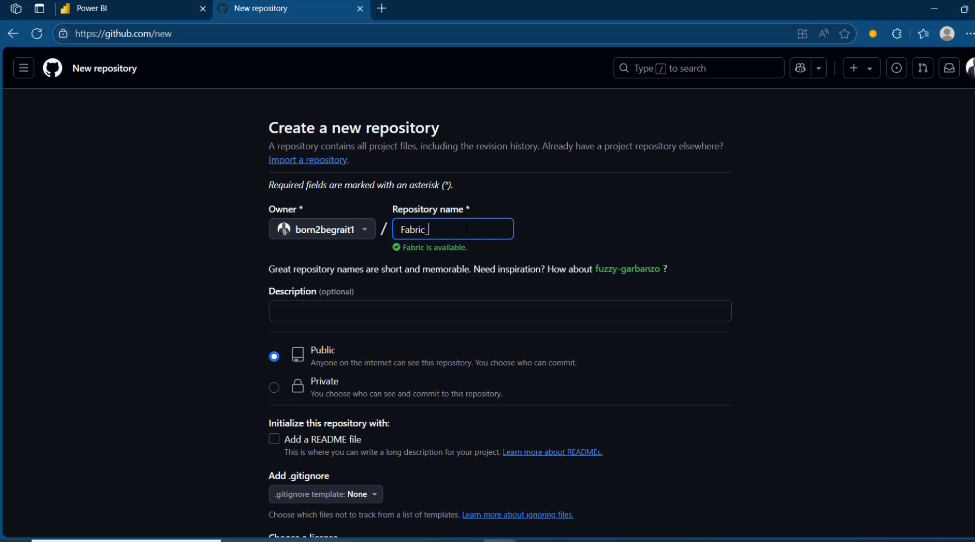
{"action": "type", "text": "Repo"}
{"action": "left_click", "coordinate": [274, 387]}
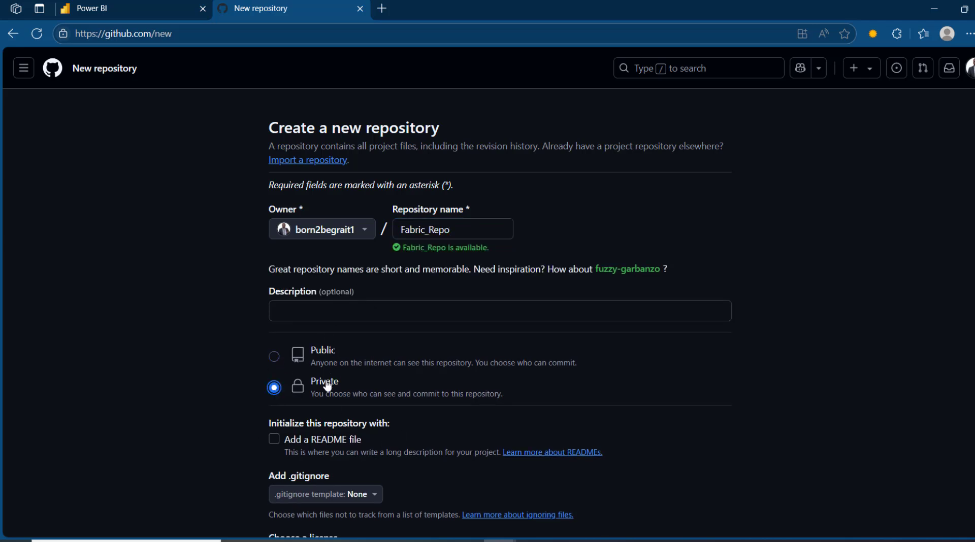
{"action": "left_click", "coordinate": [272, 441]}
{"action": "scroll", "coordinate": [487, 295], "scroll_direction": "down", "scroll_amount": 5}
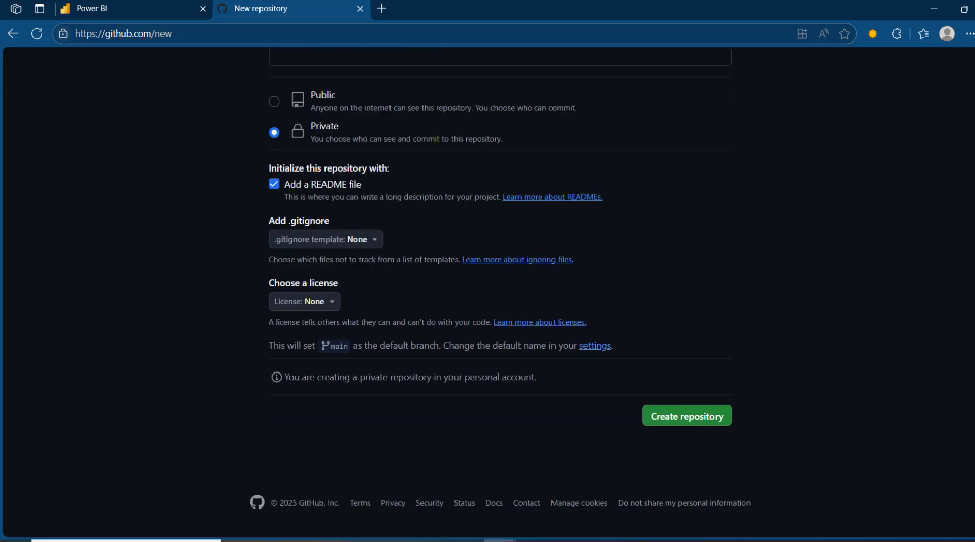
{"action": "left_click", "coordinate": [683, 419]}
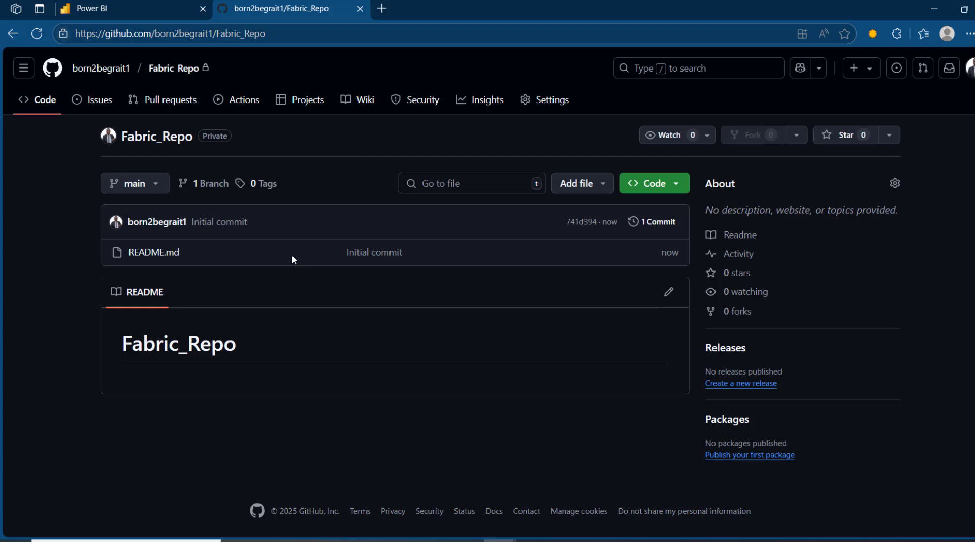
In Power BI, choose GitHub as the Git provider for the A - Z of Warehouse workspace and start adding an account.
{"action": "left_click", "coordinate": [160, 8]}
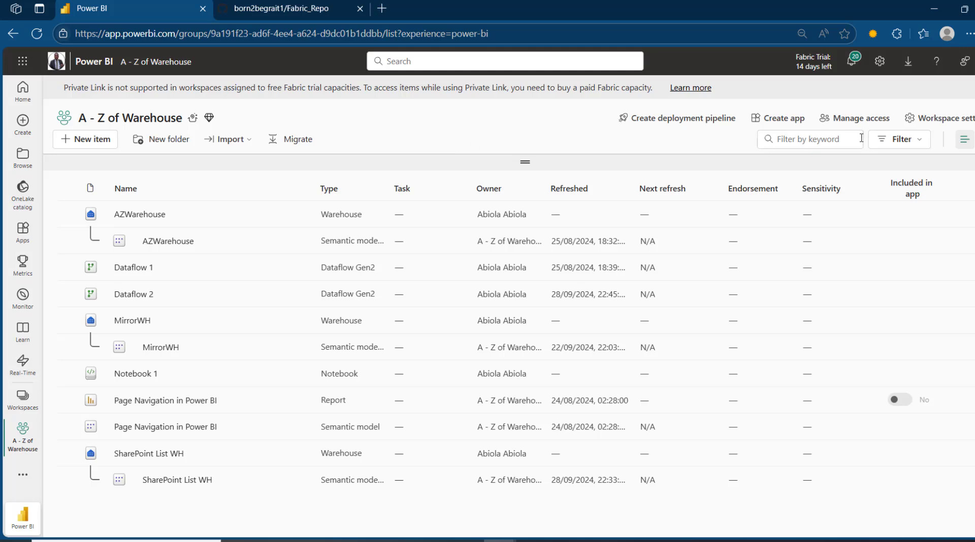
{"action": "left_click", "coordinate": [954, 121]}
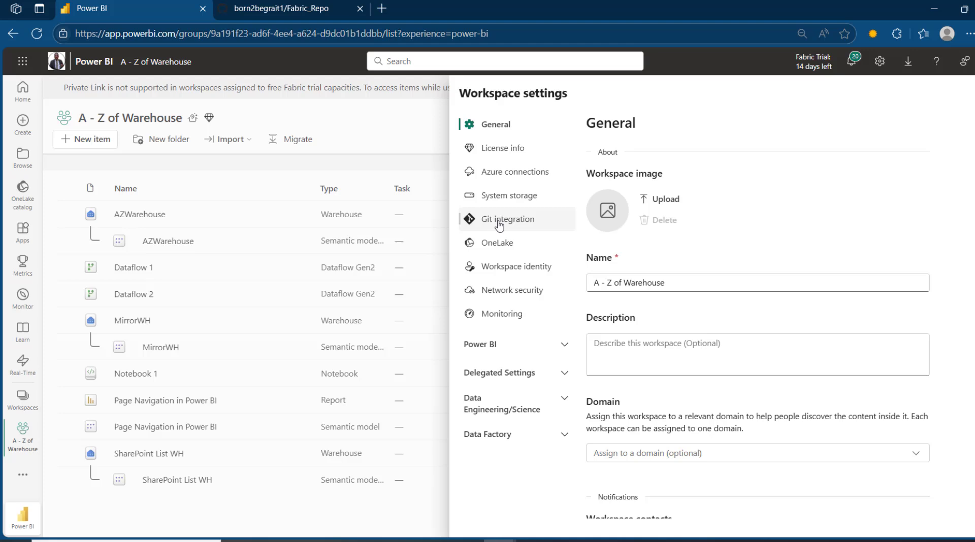
{"action": "left_click", "coordinate": [506, 221]}
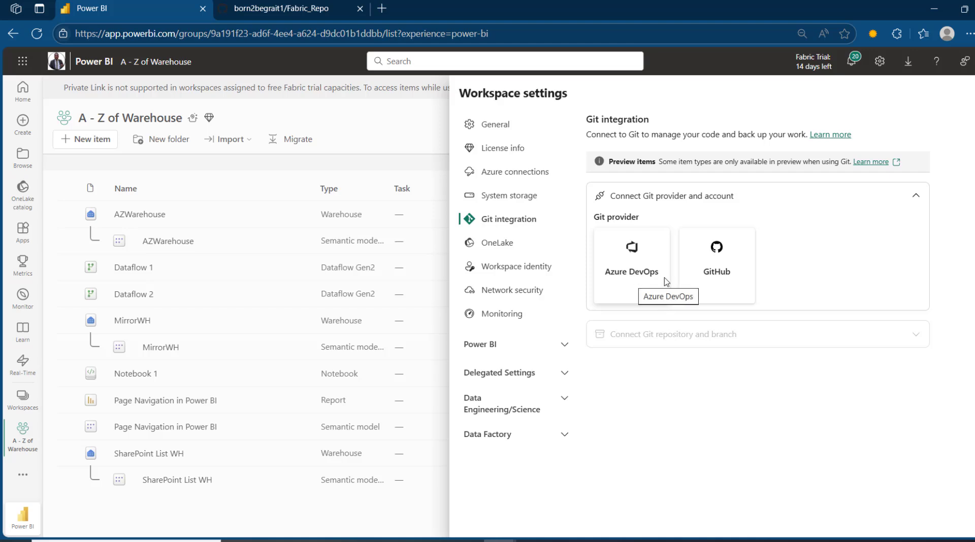
{"action": "left_click", "coordinate": [716, 280]}
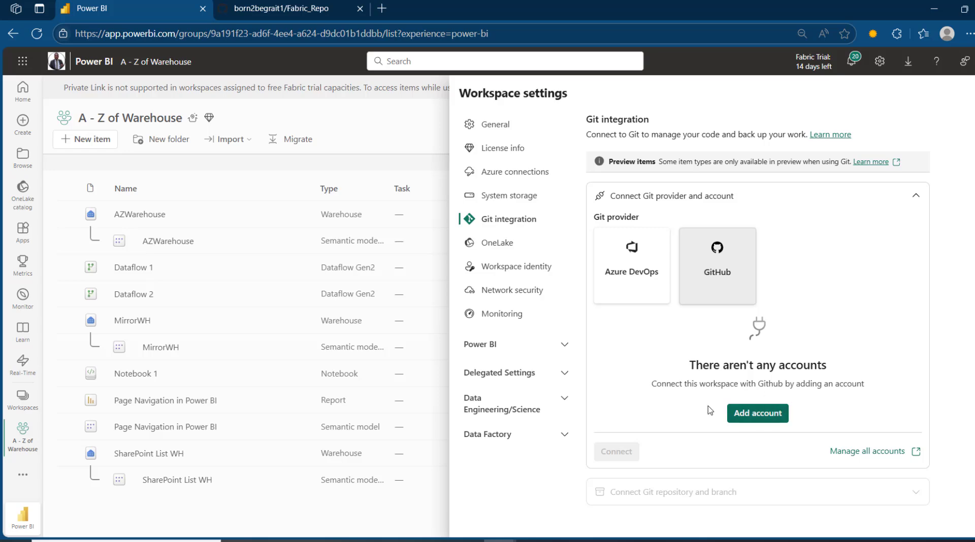
{"action": "left_click", "coordinate": [760, 414]}
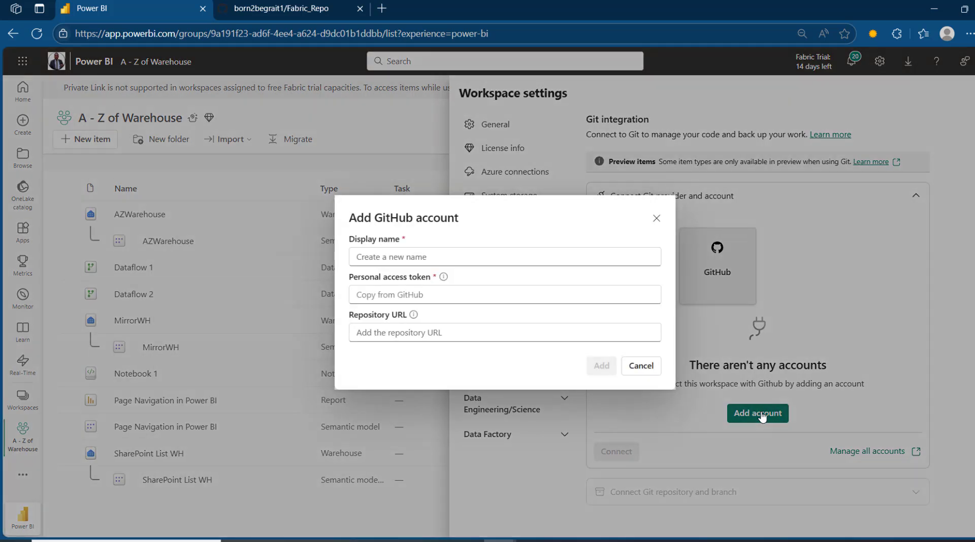
Set the GitHub account's display name to Fabric_Integration.
{"action": "left_click", "coordinate": [419, 252]}
{"action": "key", "text": "BackSpace"}
{"action": "key", "text": "BackSpace"}
{"action": "key", "text": "BackSpace"}
{"action": "key", "text": "BackSpace"}
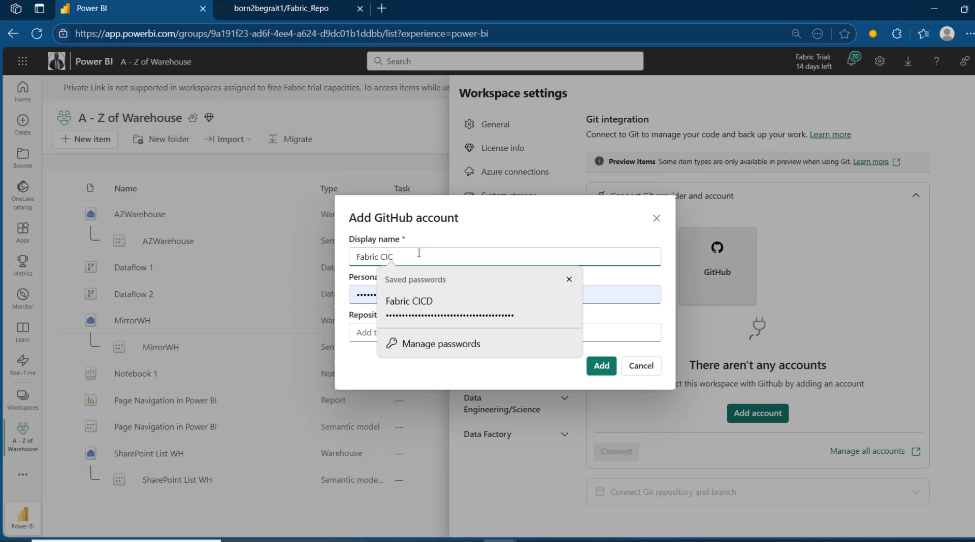
{"action": "type", "text": "Integration"}
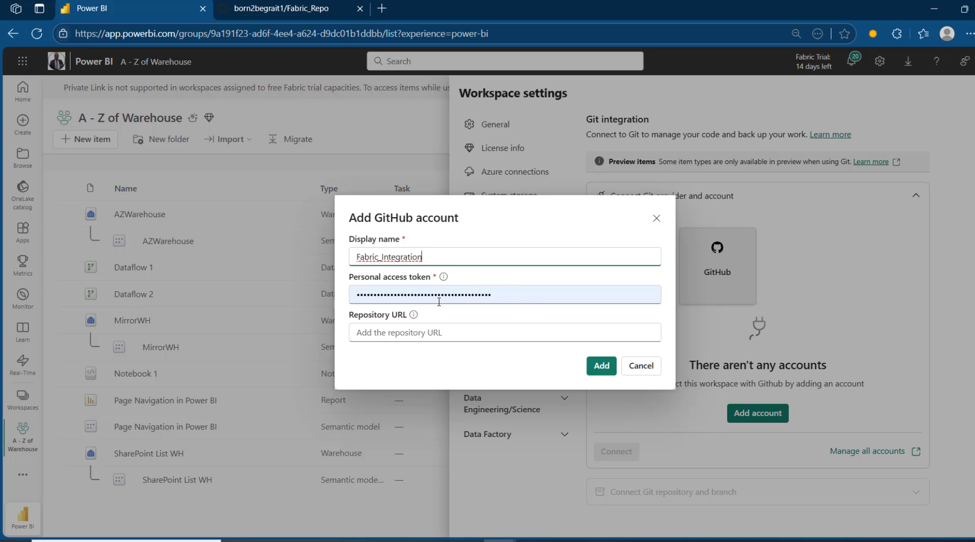
Duplicate the GitHub repository page and open the classic personal access tokens page in the account's developer settings.
{"action": "left_click", "coordinate": [253, 6]}
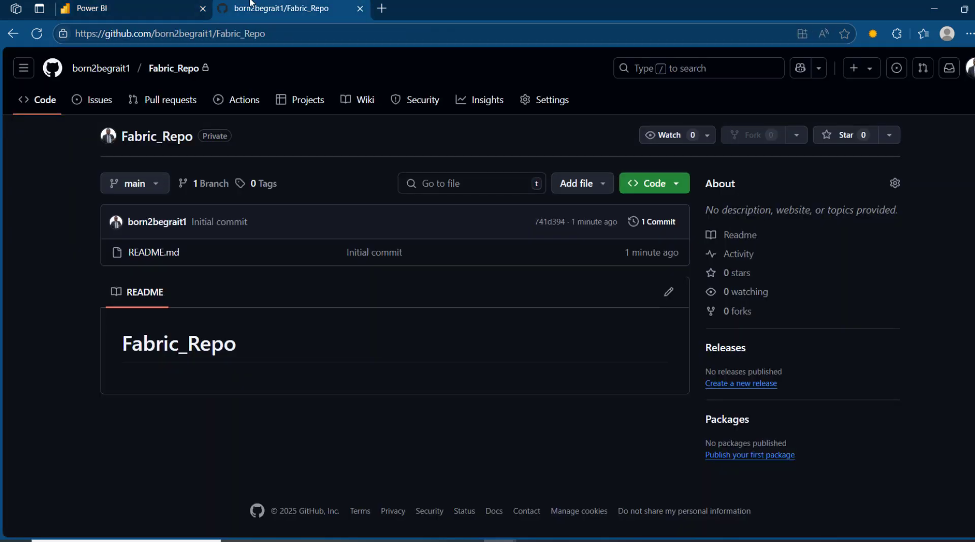
{"action": "right_click", "coordinate": [279, 4]}
{"action": "left_click", "coordinate": [345, 79]}
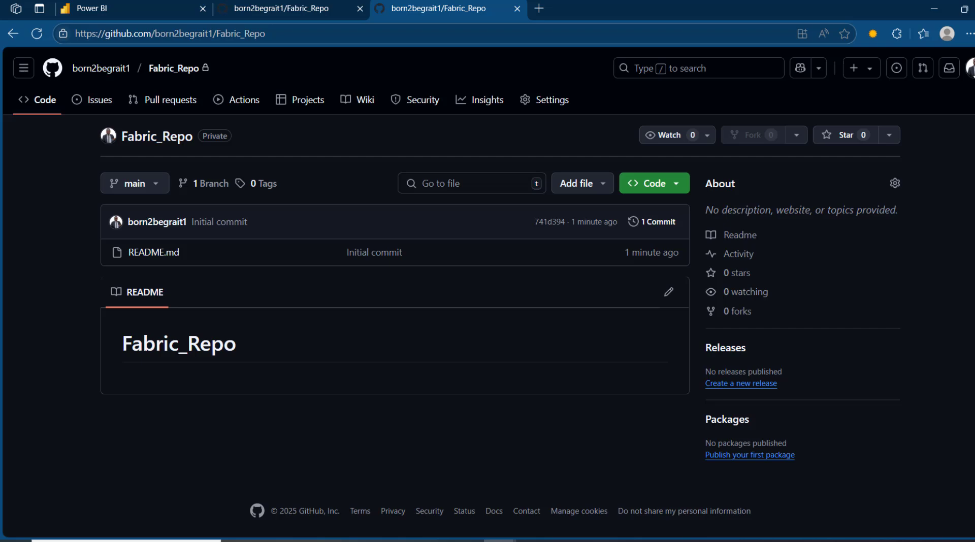
{"action": "left_click", "coordinate": [970, 68]}
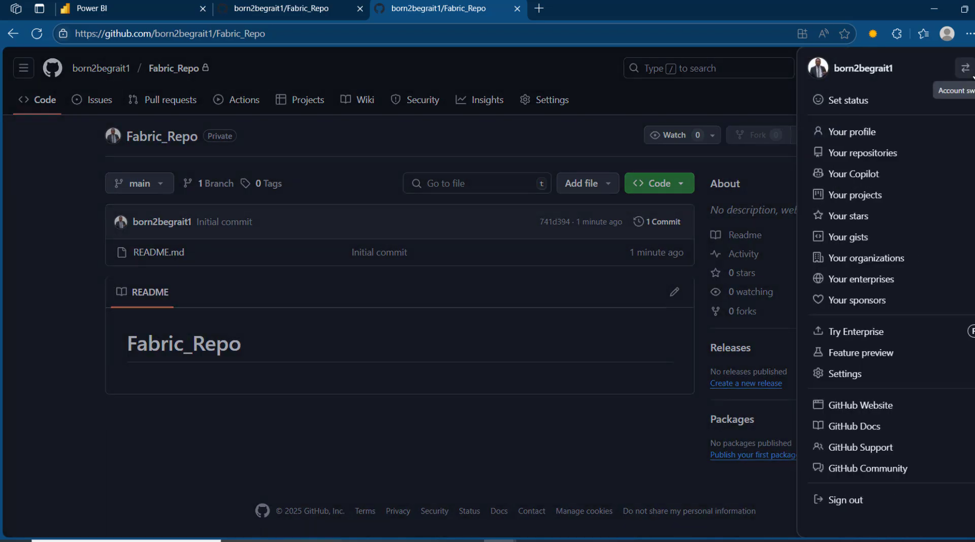
{"action": "left_click", "coordinate": [864, 376]}
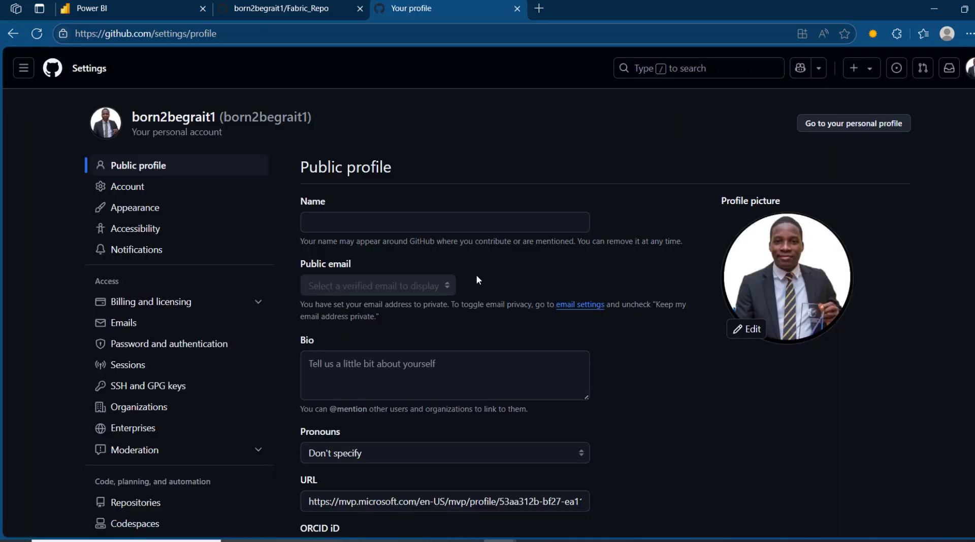
{"action": "scroll", "coordinate": [130, 342], "scroll_direction": "down", "scroll_amount": 9}
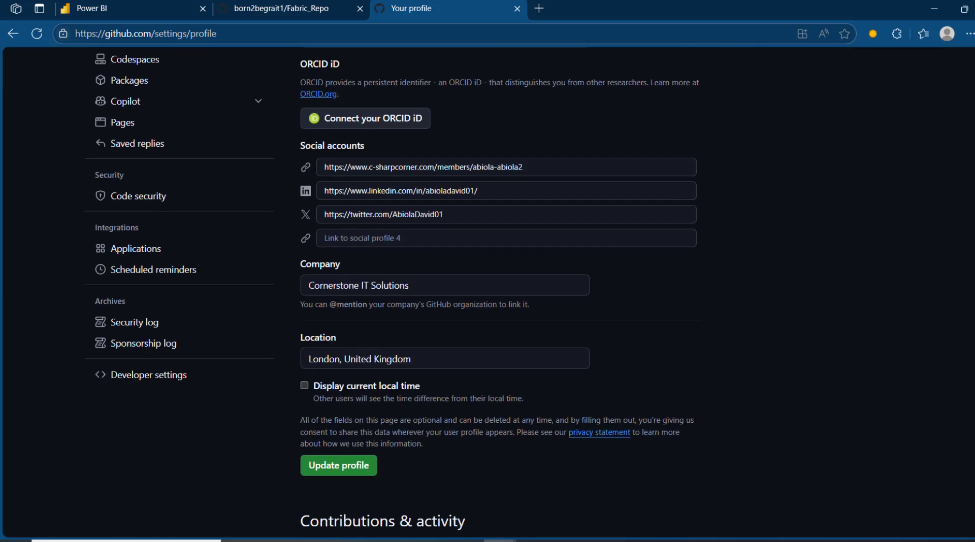
{"action": "left_click", "coordinate": [160, 376]}
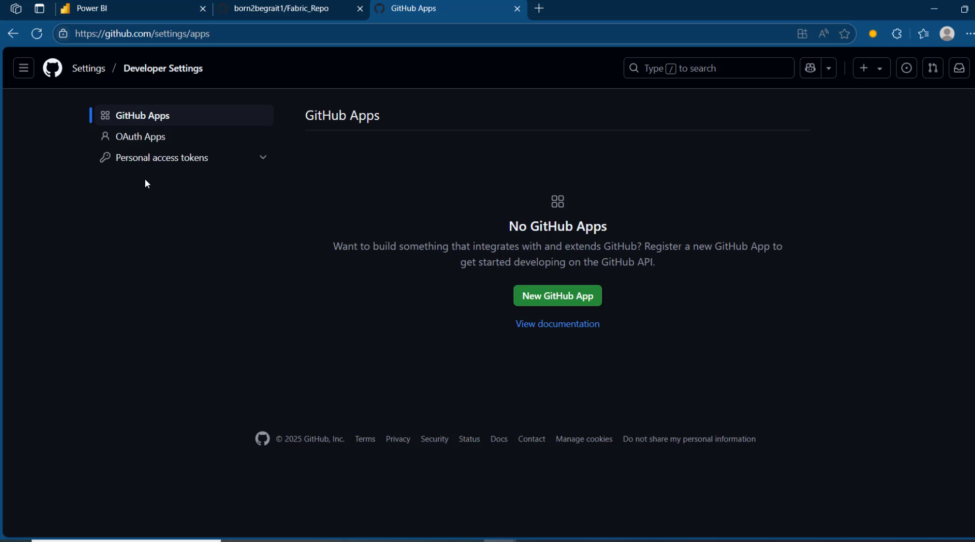
{"action": "left_click", "coordinate": [186, 167]}
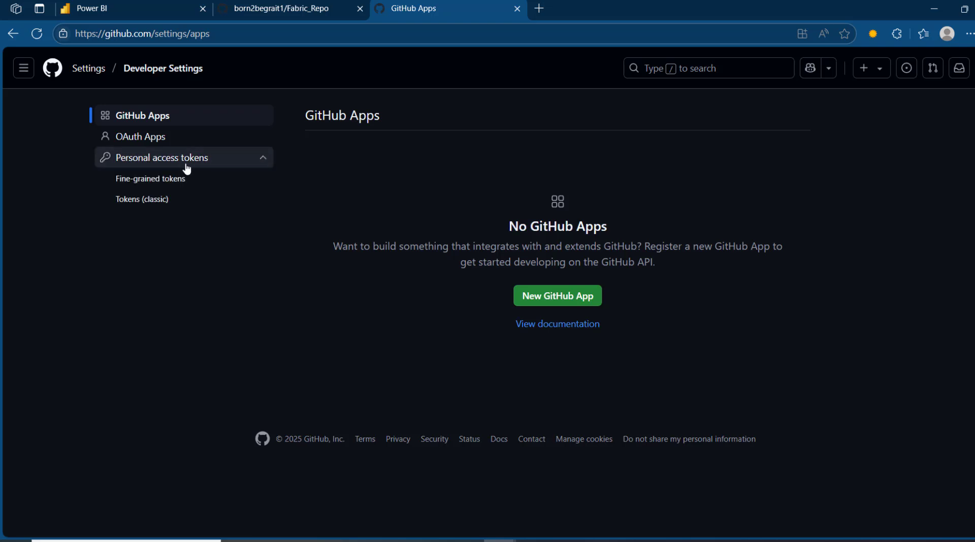
{"action": "left_click", "coordinate": [152, 209]}
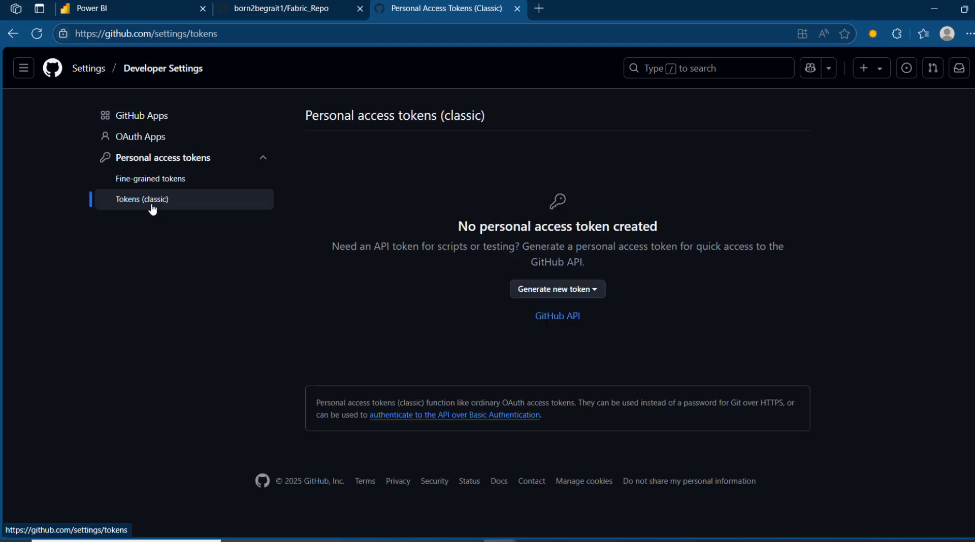
Generate a classic personal access token with the note mytoken and the full repo scope.
{"action": "left_click", "coordinate": [567, 293]}
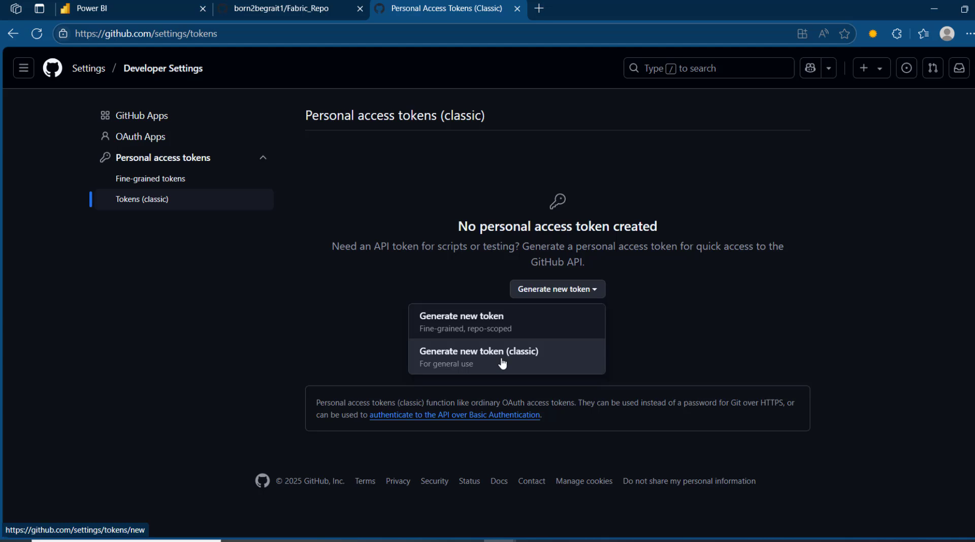
{"action": "left_click", "coordinate": [471, 364]}
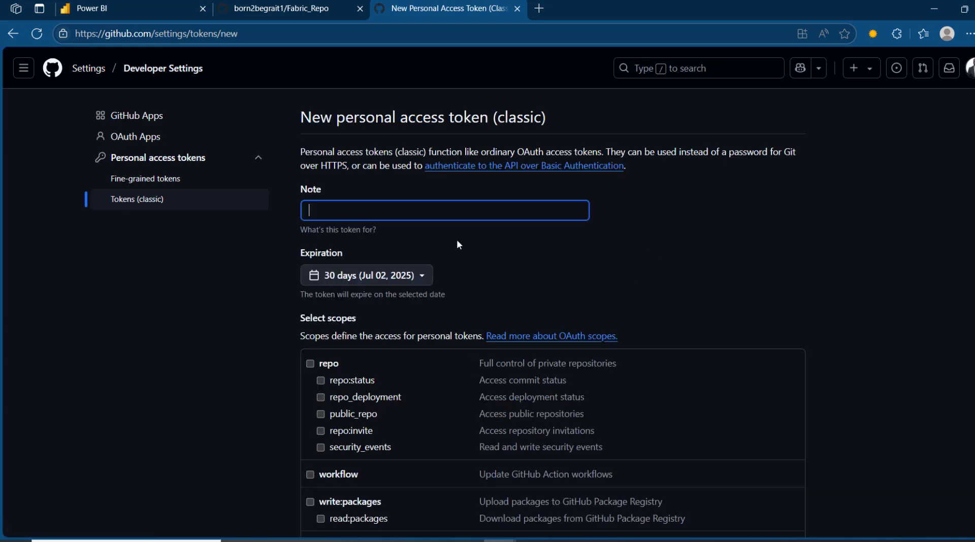
{"action": "type", "text": "mytoken"}
{"action": "left_click", "coordinate": [308, 365]}
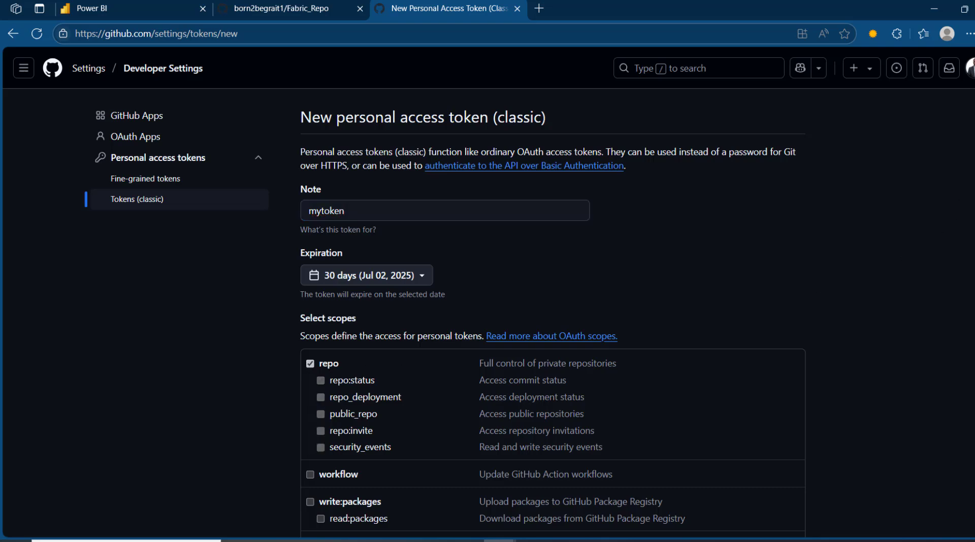
{"action": "scroll", "coordinate": [967, 518], "scroll_direction": "down", "scroll_amount": 20}
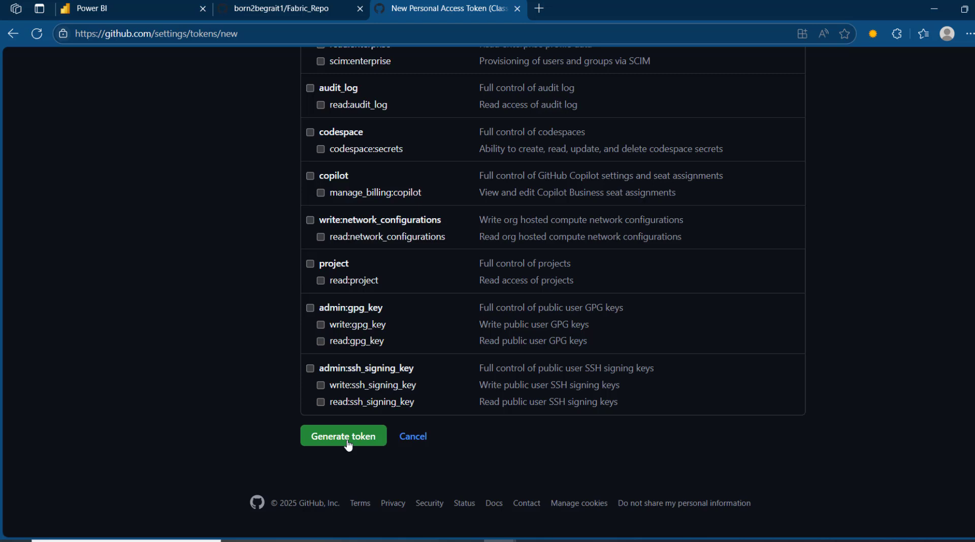
{"action": "left_click", "coordinate": [348, 446]}
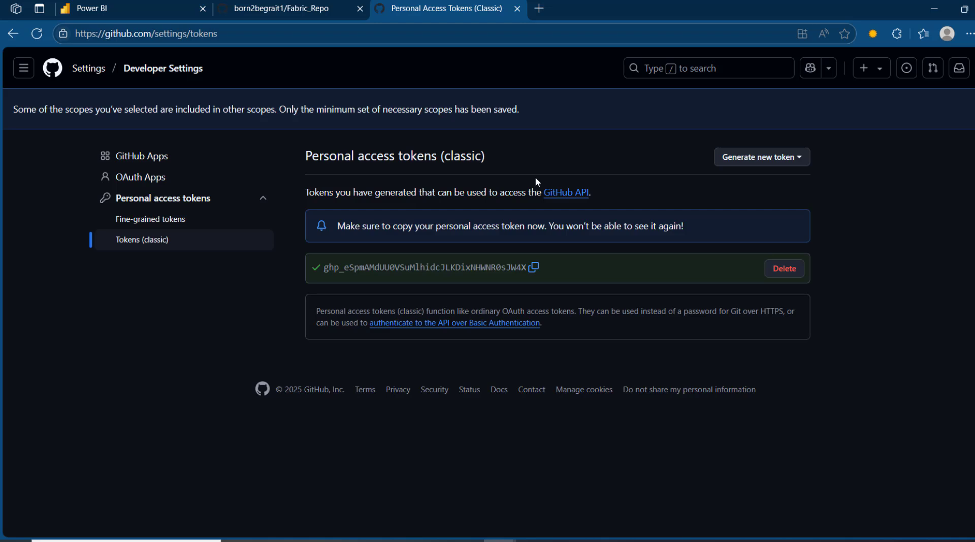
Copy the generated token and paste it over the existing entry in Power BI's personal access token field.
{"action": "left_click", "coordinate": [536, 270]}
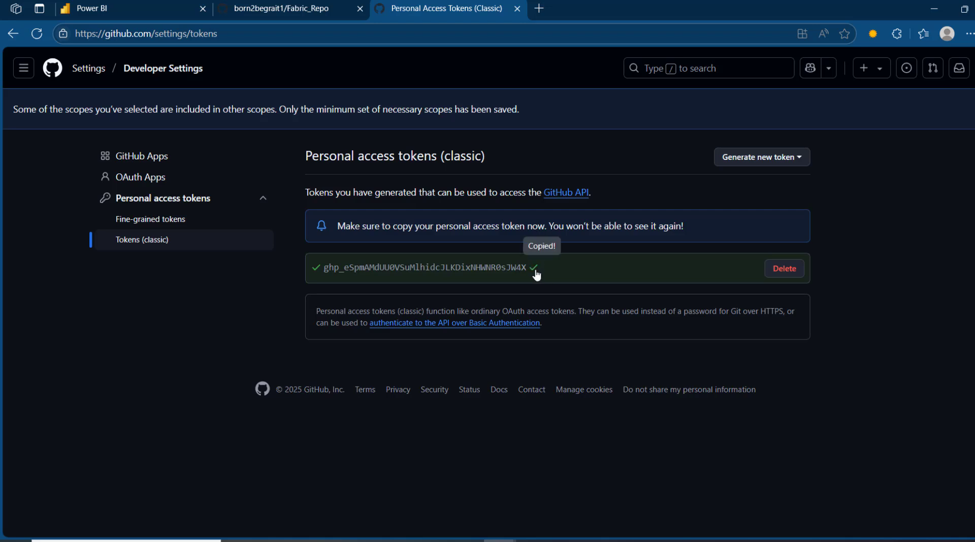
{"action": "left_click", "coordinate": [70, 2]}
{"action": "left_click_drag", "start_coordinate": [579, 294], "coordinate": [237, 298]}
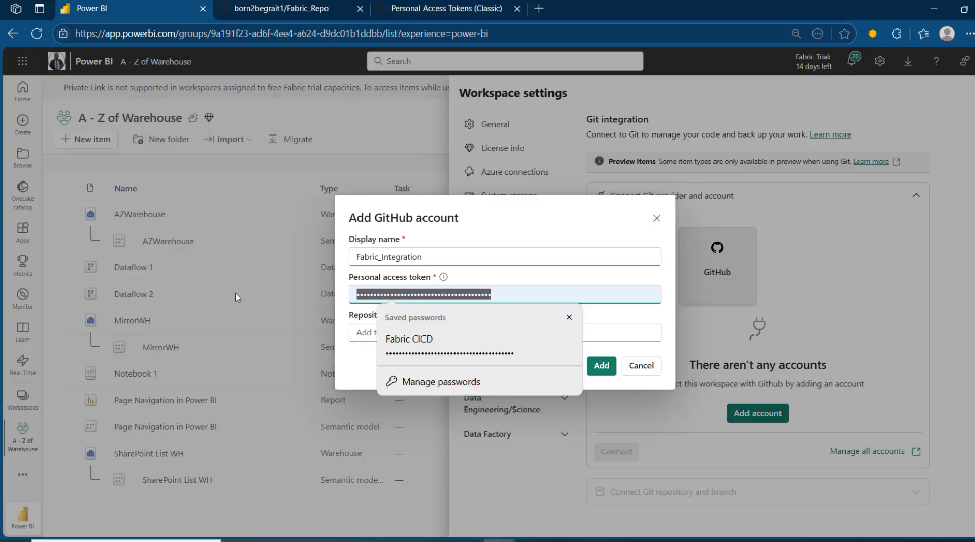
{"action": "key", "text": "BackSpace"}
{"action": "key", "text": "ctrl+v"}
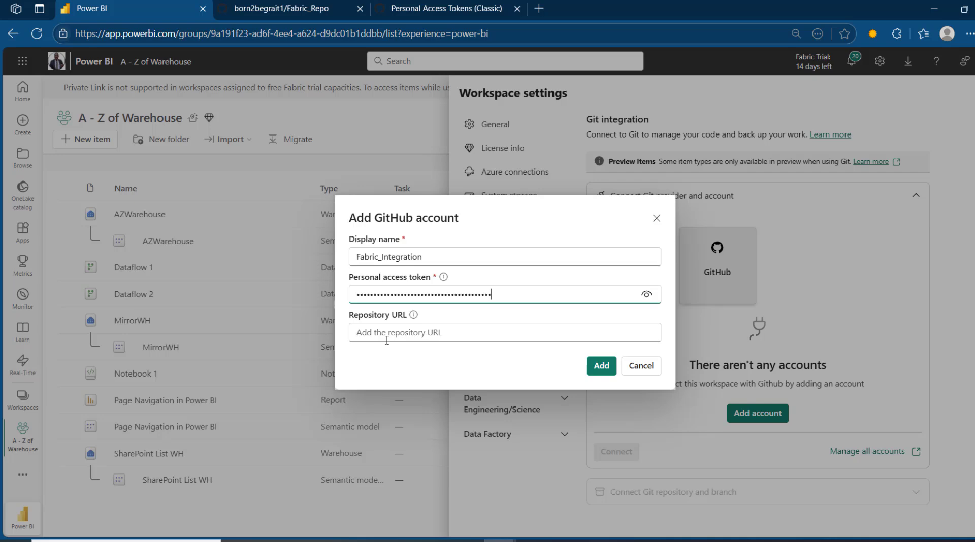
Copy the Fabric_Repo address from GitHub into Power BI's repository URL, add the GitHub account, and save its credentials in the browser.
{"action": "left_click", "coordinate": [261, 5]}
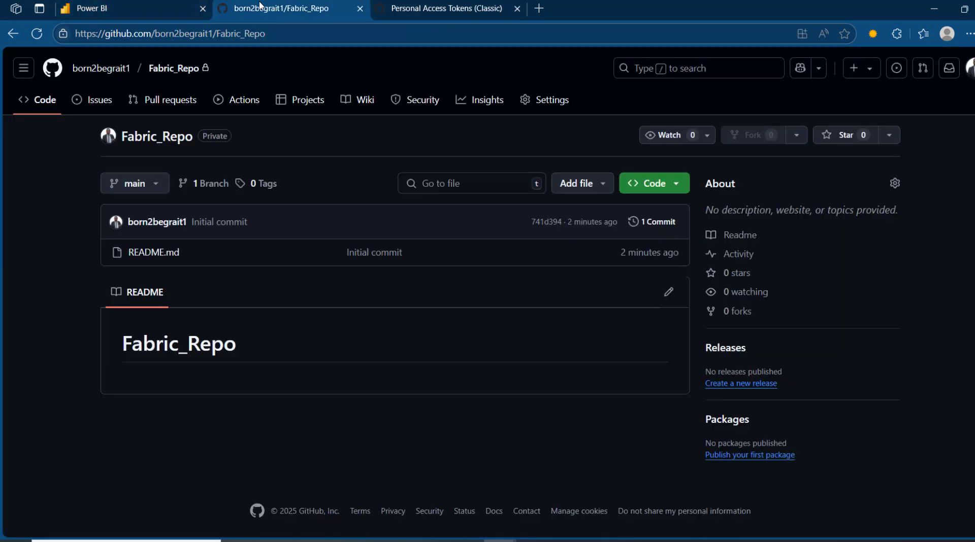
{"action": "left_click", "coordinate": [267, 34]}
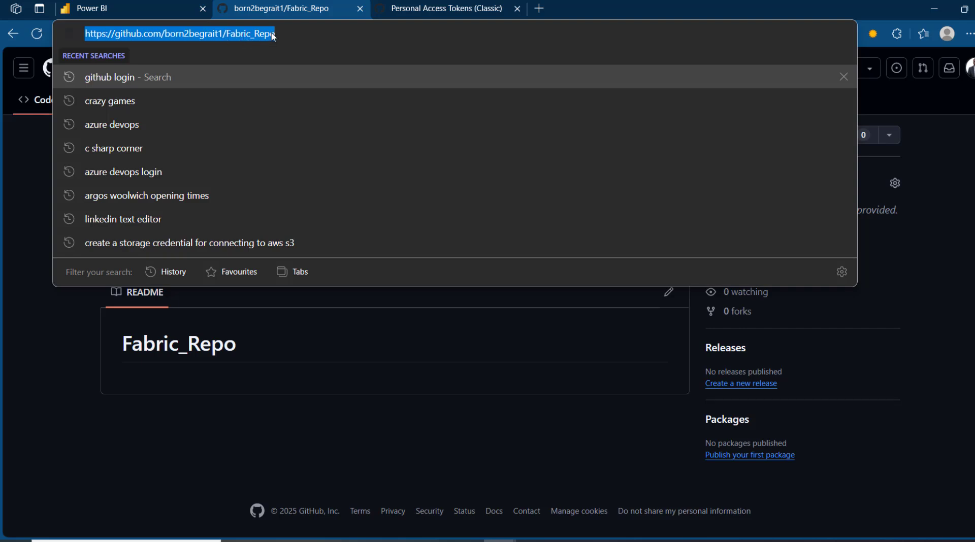
{"action": "left_click", "coordinate": [152, 7]}
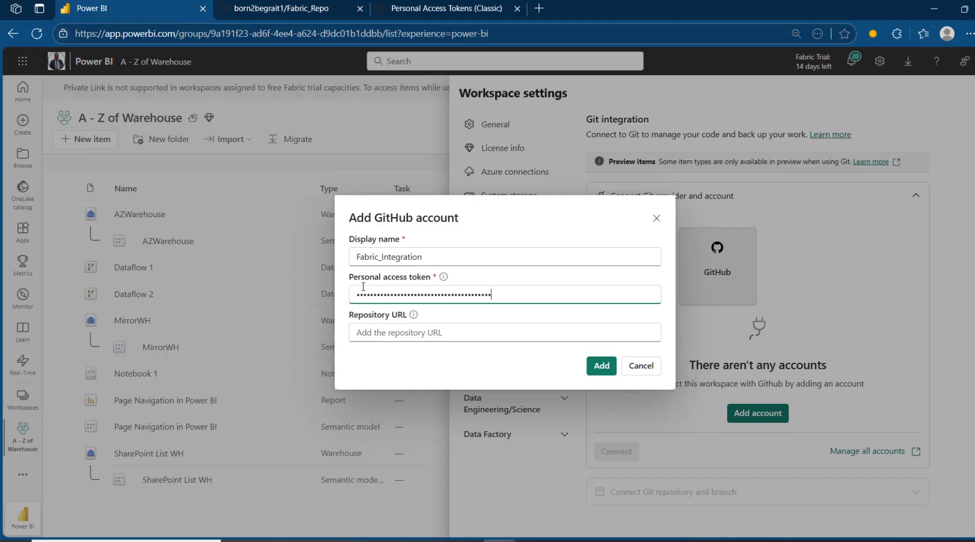
{"action": "left_click", "coordinate": [424, 330]}
{"action": "key", "text": "ctrl+v"}
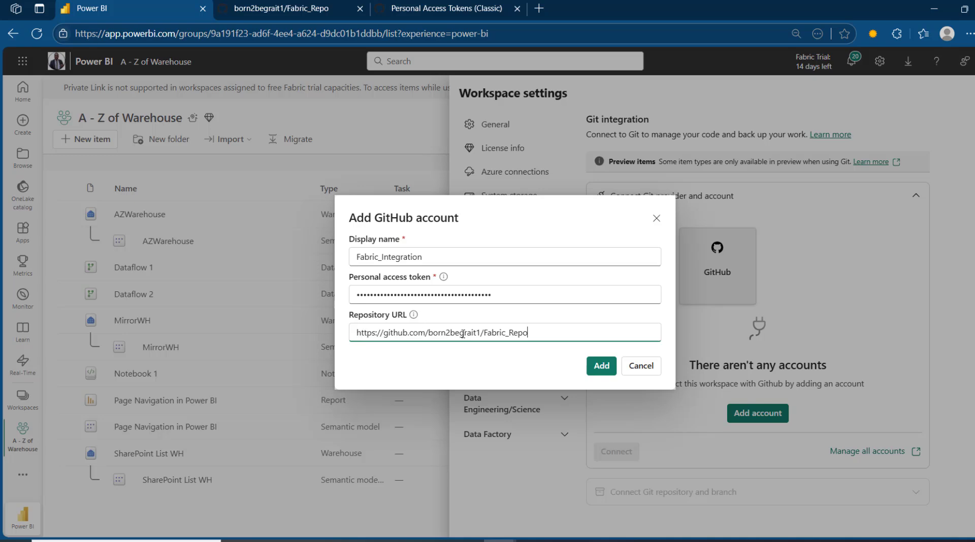
{"action": "left_click", "coordinate": [604, 366]}
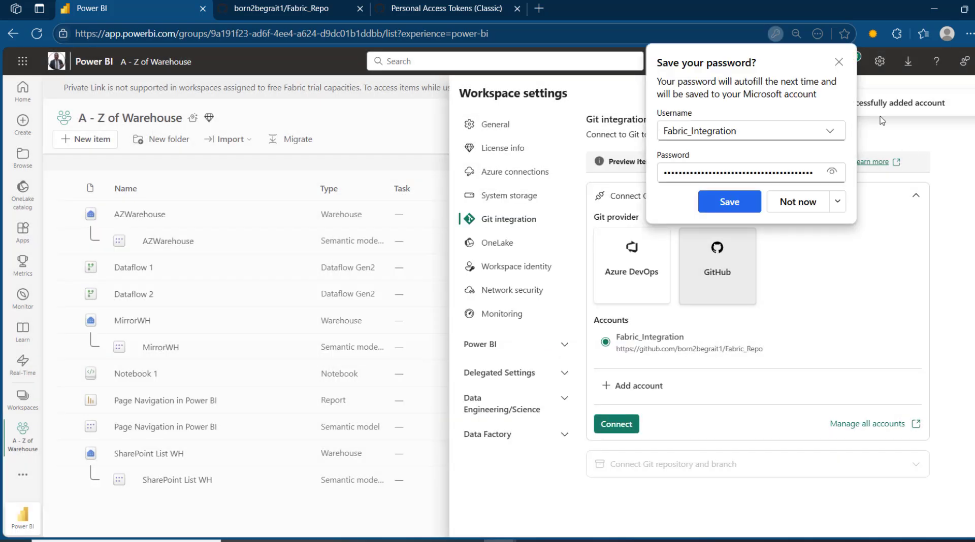
{"action": "left_click", "coordinate": [744, 202]}
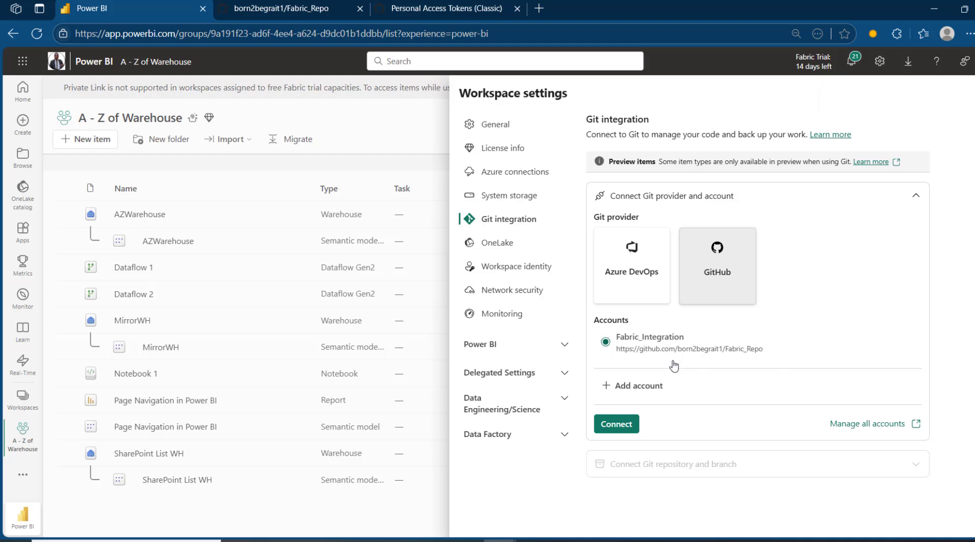
Connect the Fabric_Integration account and create a new branch named dev from main.
{"action": "left_click", "coordinate": [614, 425]}
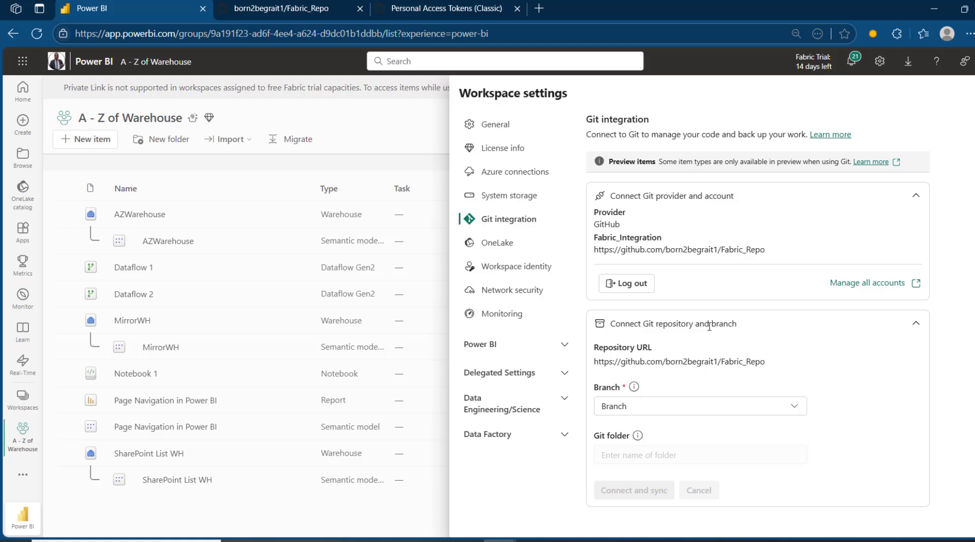
{"action": "left_click", "coordinate": [780, 409]}
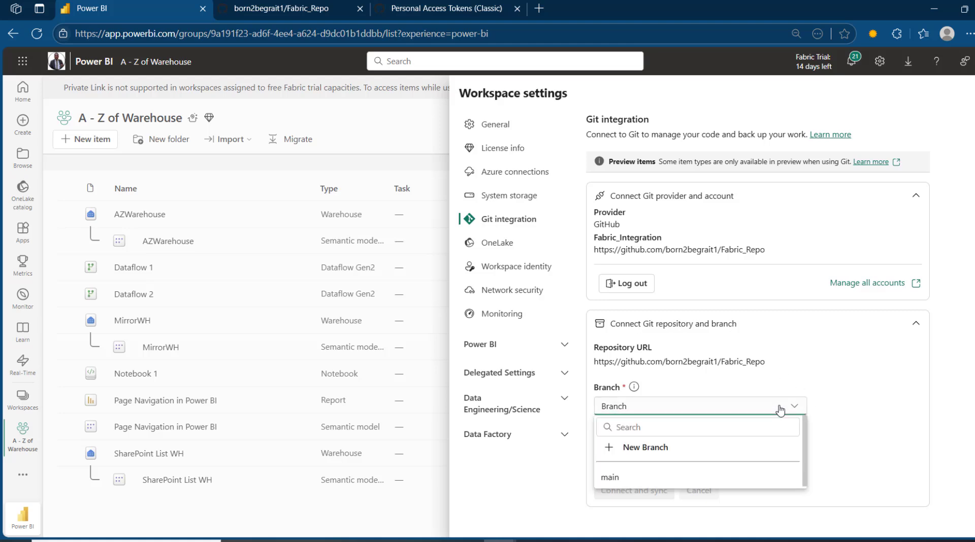
{"action": "left_click", "coordinate": [666, 450]}
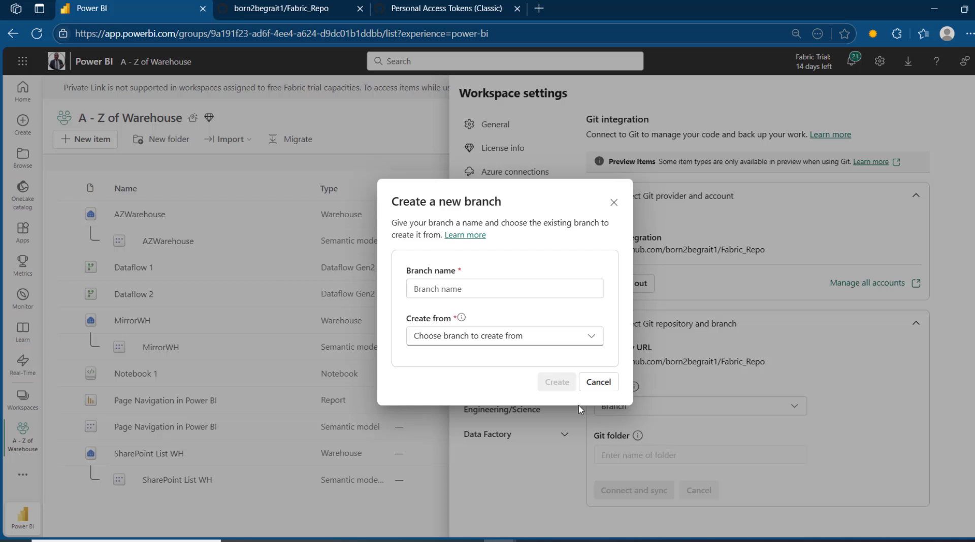
{"action": "left_click", "coordinate": [494, 285]}
{"action": "type", "text": "de"}
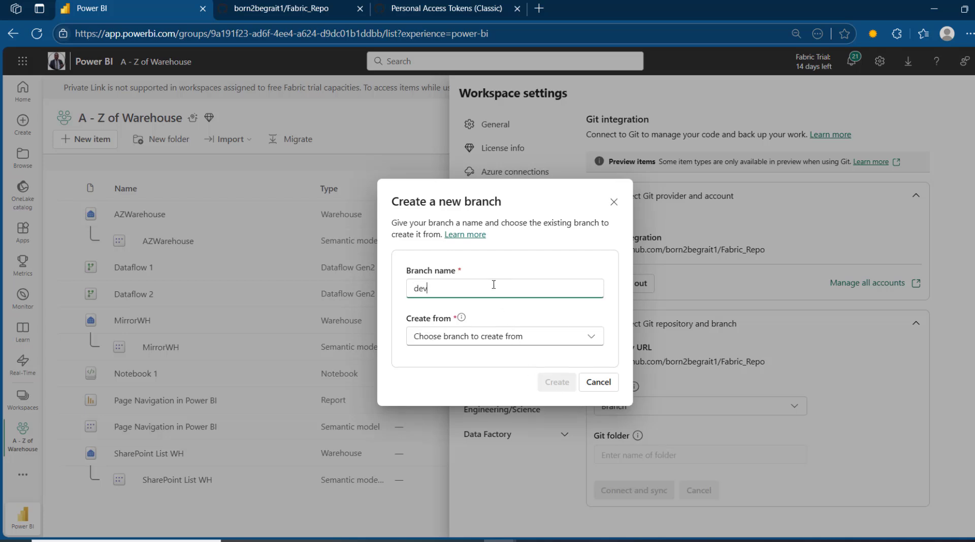
{"action": "type", "text": "v"}
{"action": "left_click", "coordinate": [537, 342]}
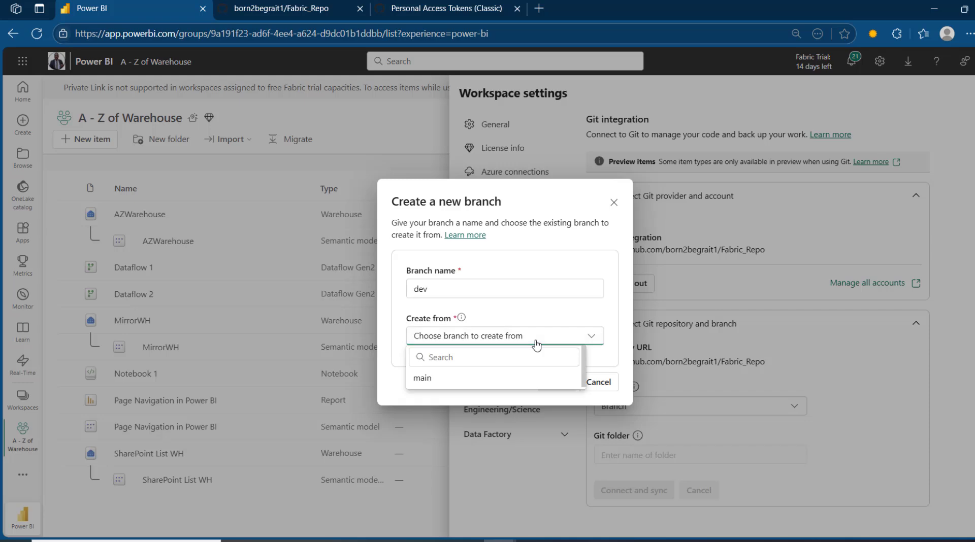
{"action": "left_click", "coordinate": [443, 379]}
{"action": "left_click", "coordinate": [558, 386]}
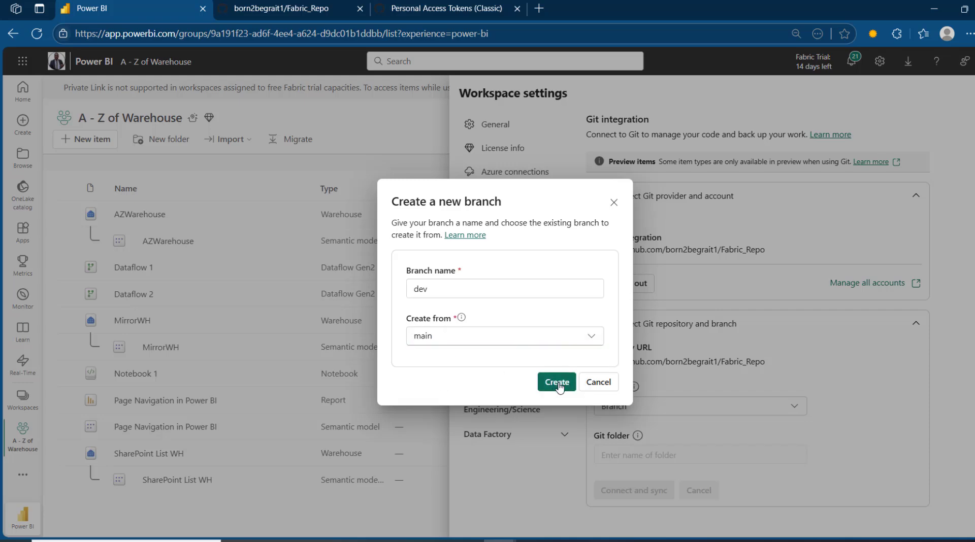
{"action": "left_click", "coordinate": [558, 384]}
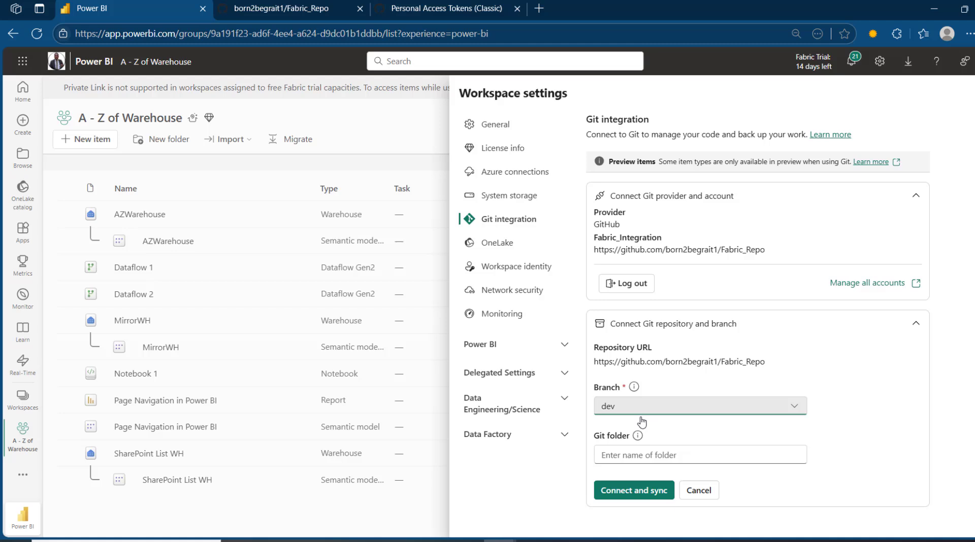
Set the Git folder to fabric_items, then connect and sync the workspace, creating the missing folder.
{"action": "left_click", "coordinate": [695, 454]}
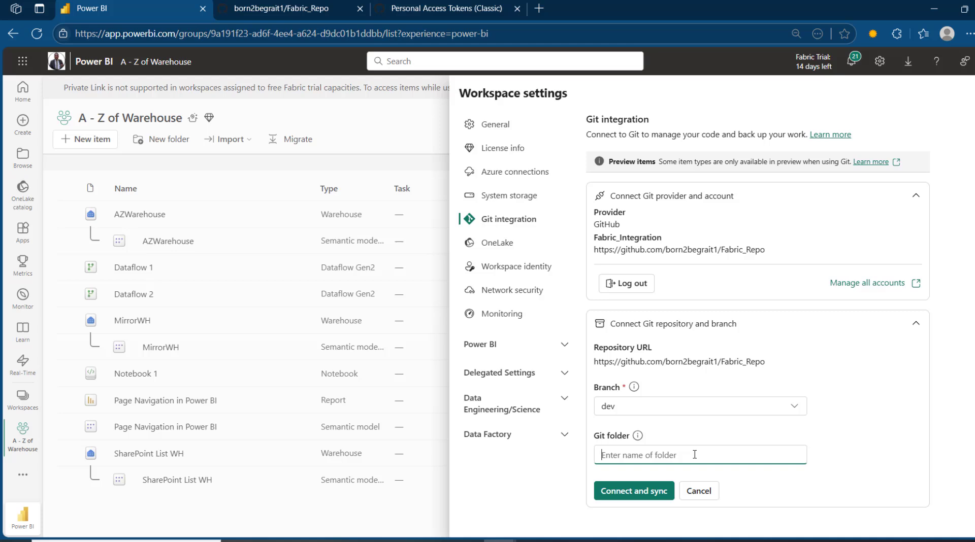
{"action": "type", "text": "fabric_items"}
{"action": "left_click", "coordinate": [638, 500]}
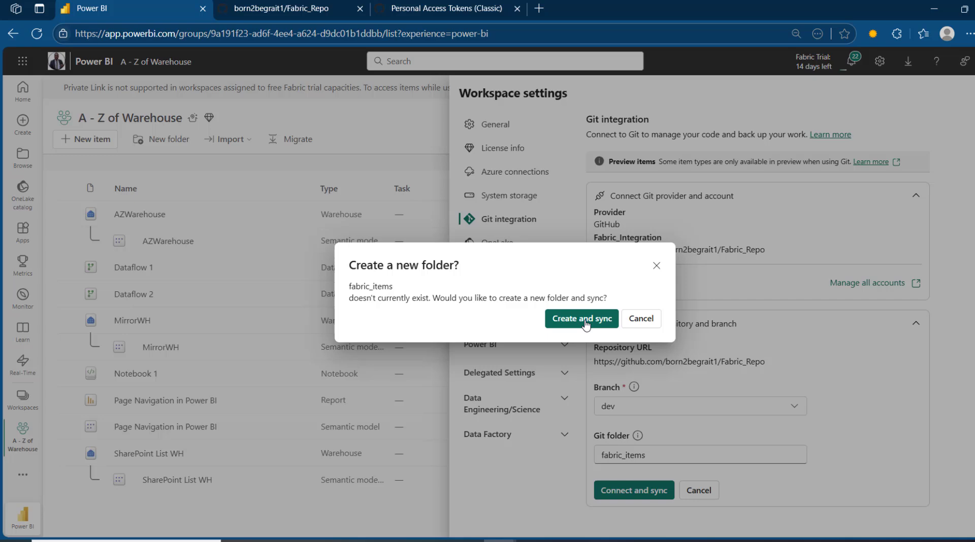
{"action": "left_click", "coordinate": [584, 319]}
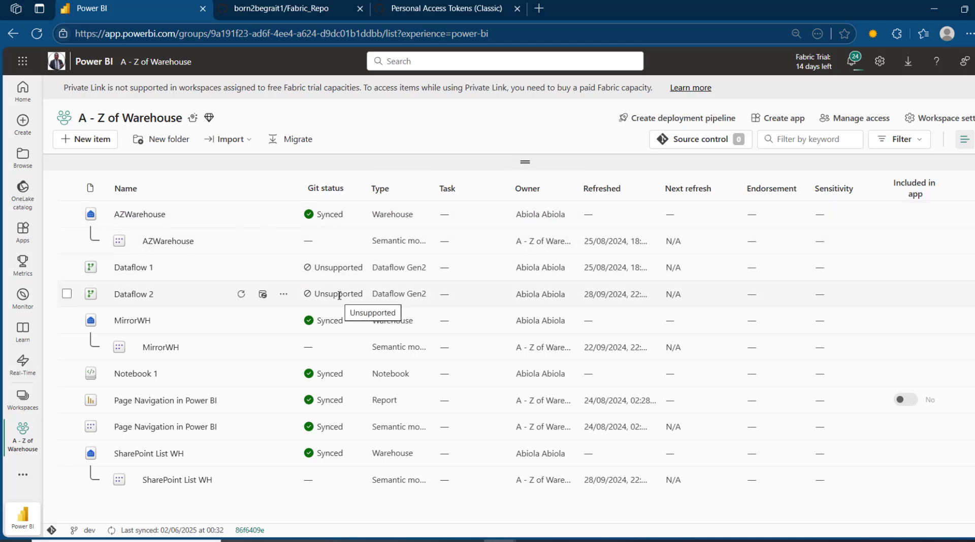
Switch to the GitHub repository and open the fabric_items folder on the dev branch.
{"action": "left_click", "coordinate": [308, 2]}
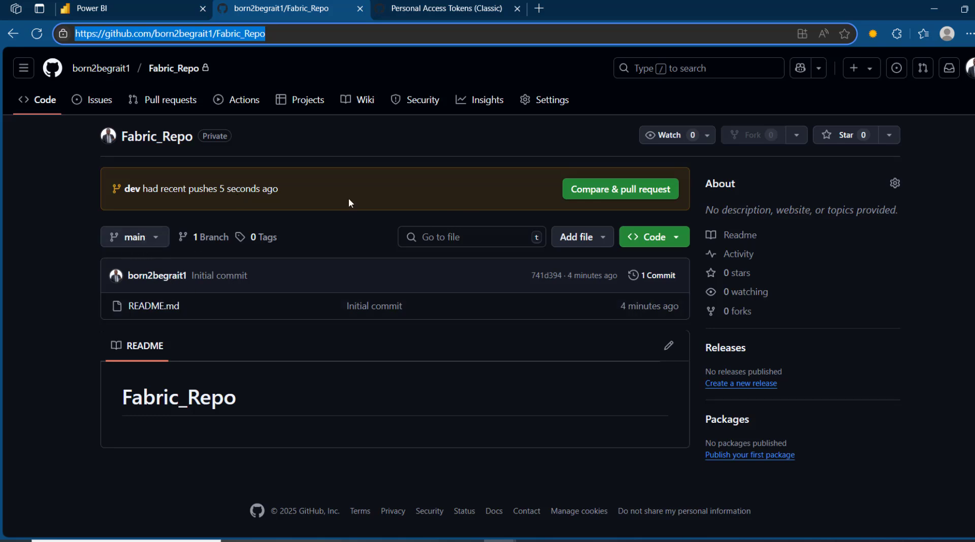
{"action": "left_click", "coordinate": [152, 237]}
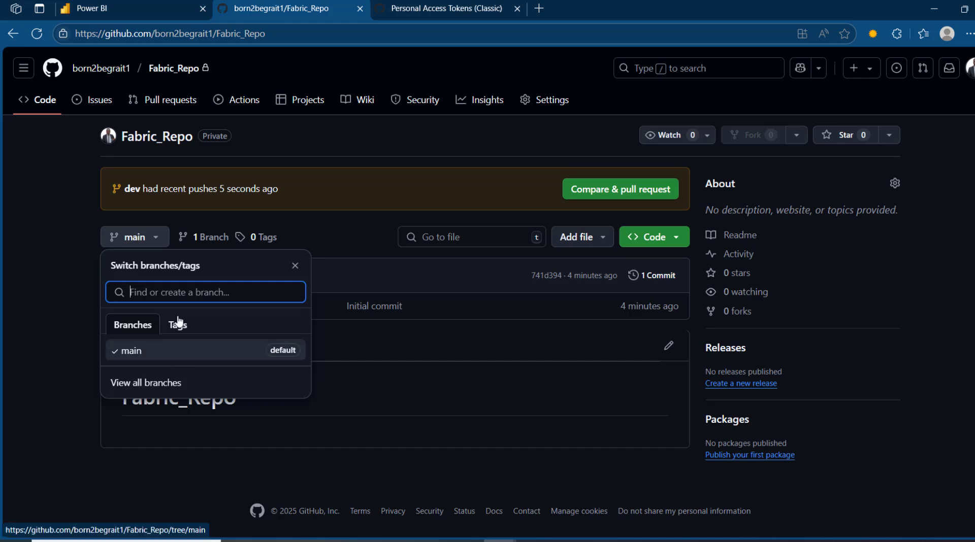
{"action": "left_click", "coordinate": [150, 382]}
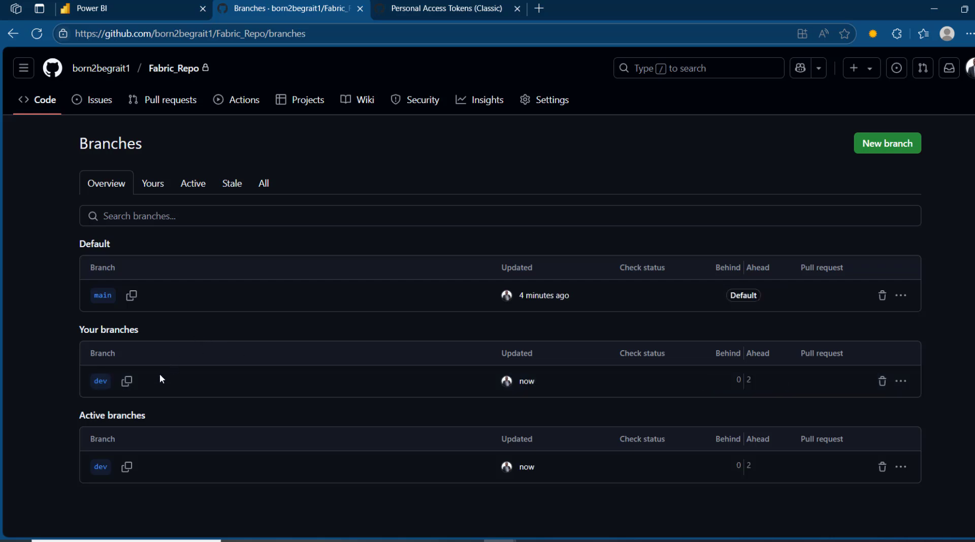
{"action": "left_click", "coordinate": [100, 384]}
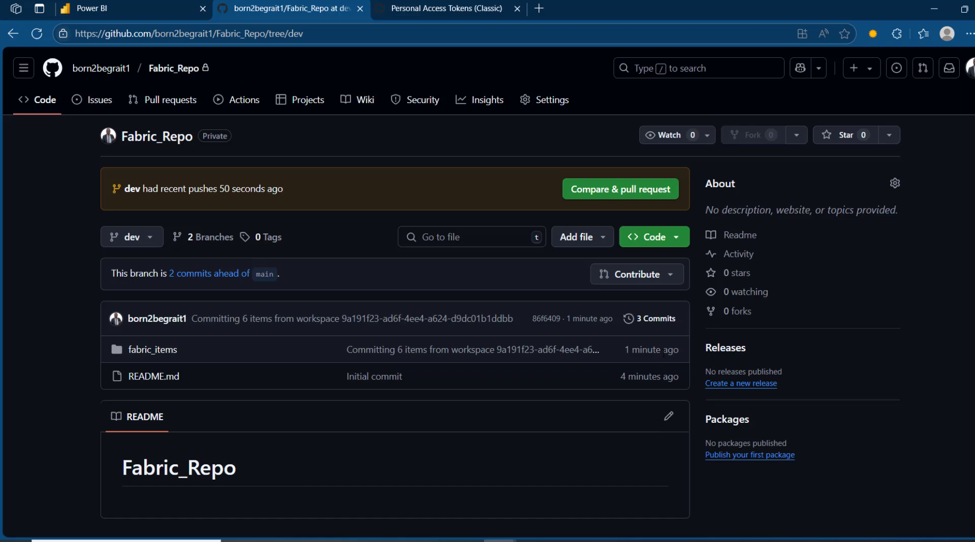
{"action": "left_click", "coordinate": [169, 354]}
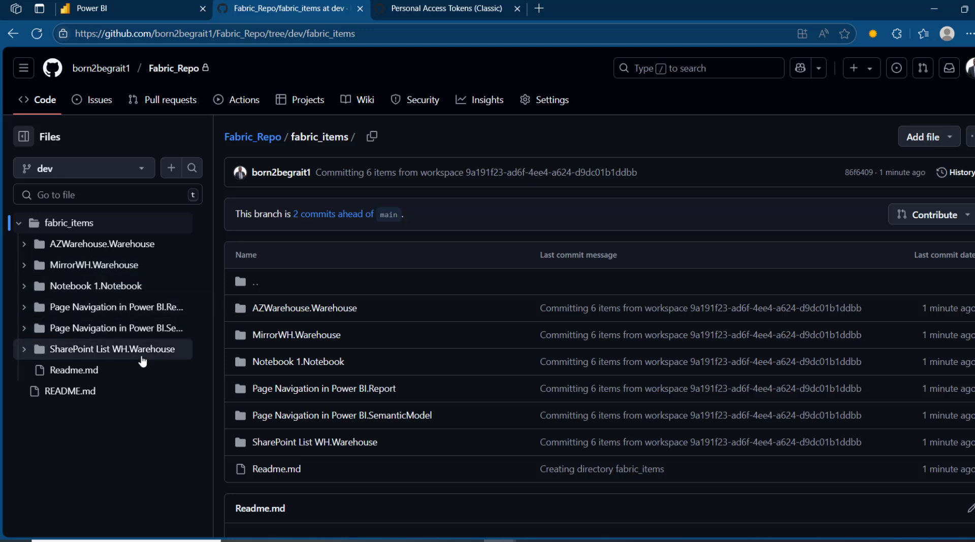
Examine the dimAcctManager.sql and dimCategory.sql table definitions under AZWarehouse.Warehouse, then collapse that folder.
{"action": "left_click", "coordinate": [26, 245]}
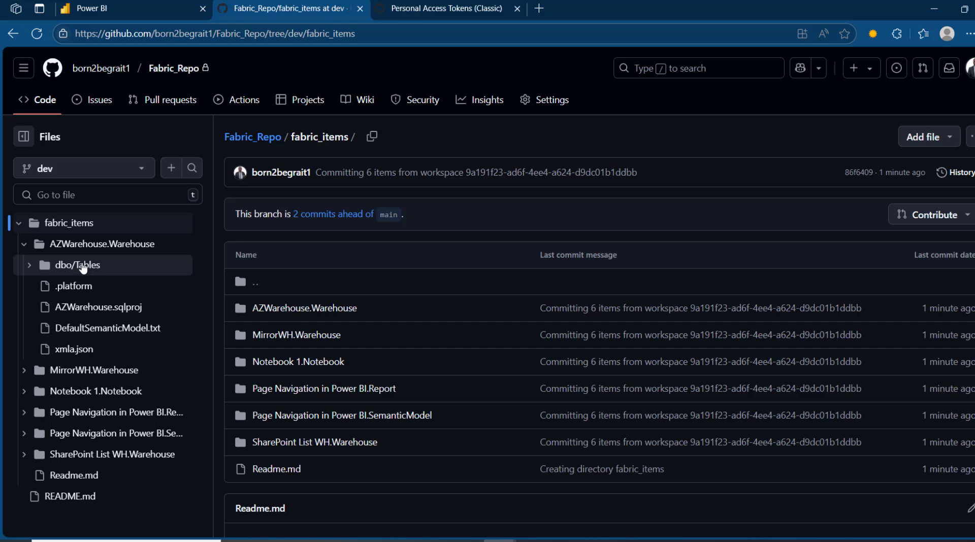
{"action": "left_click", "coordinate": [82, 267]}
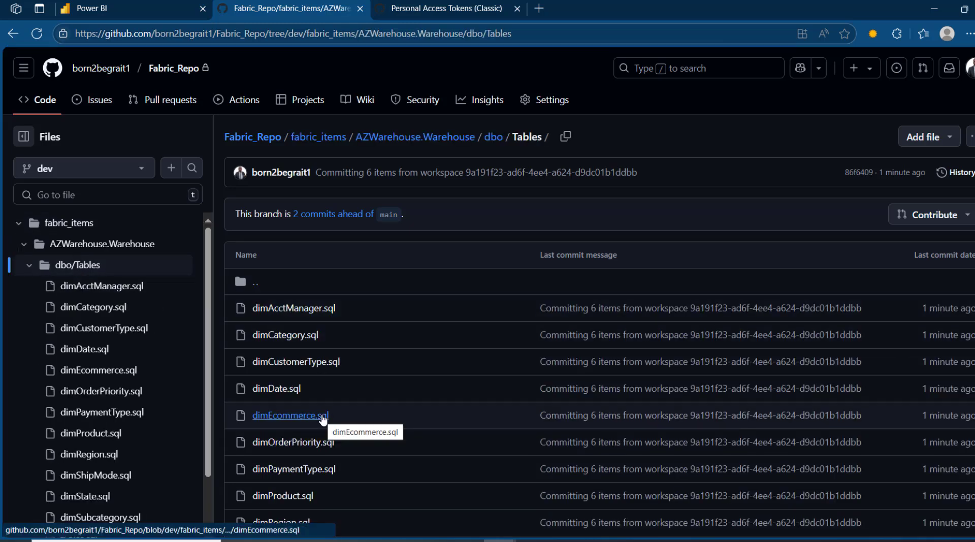
{"action": "left_click", "coordinate": [321, 310]}
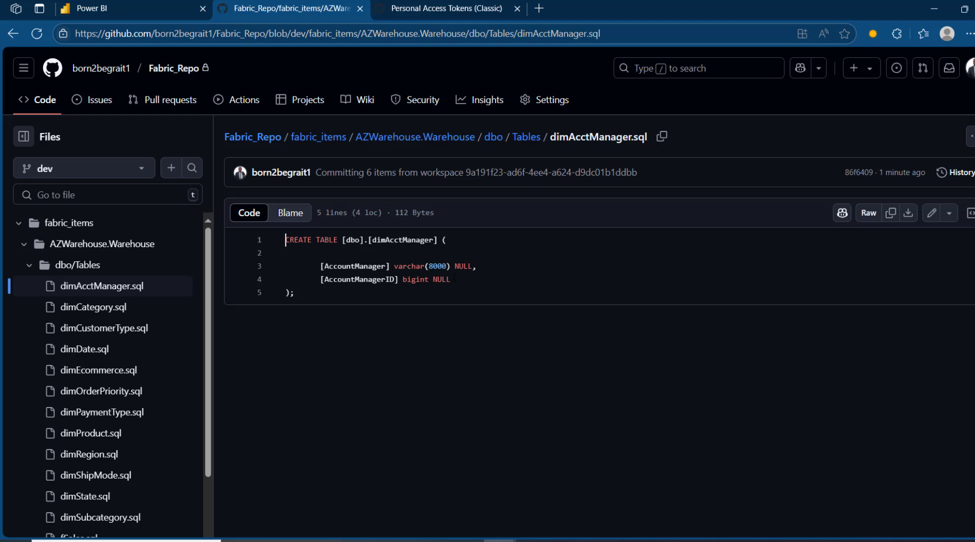
{"action": "left_click_drag", "start_coordinate": [453, 278], "coordinate": [226, 220]}
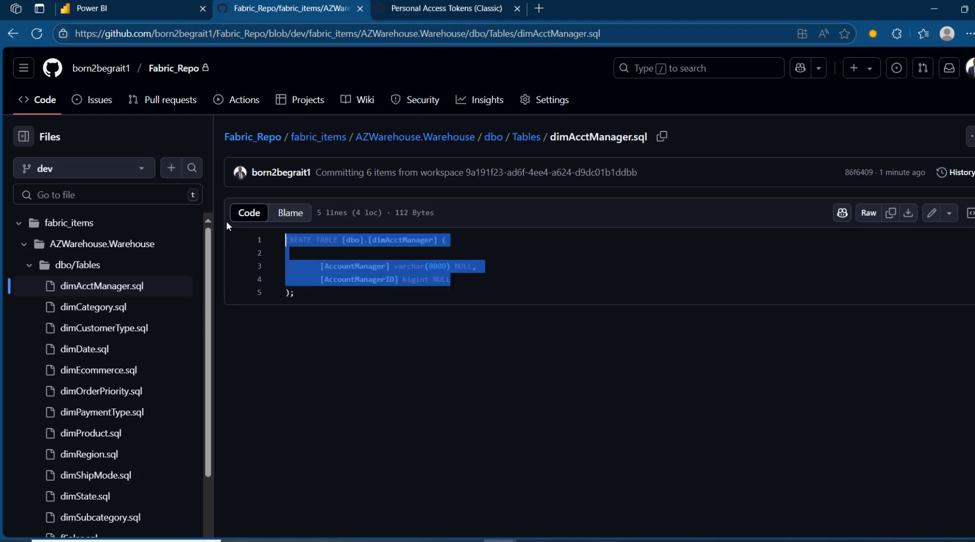
{"action": "left_click", "coordinate": [526, 140]}
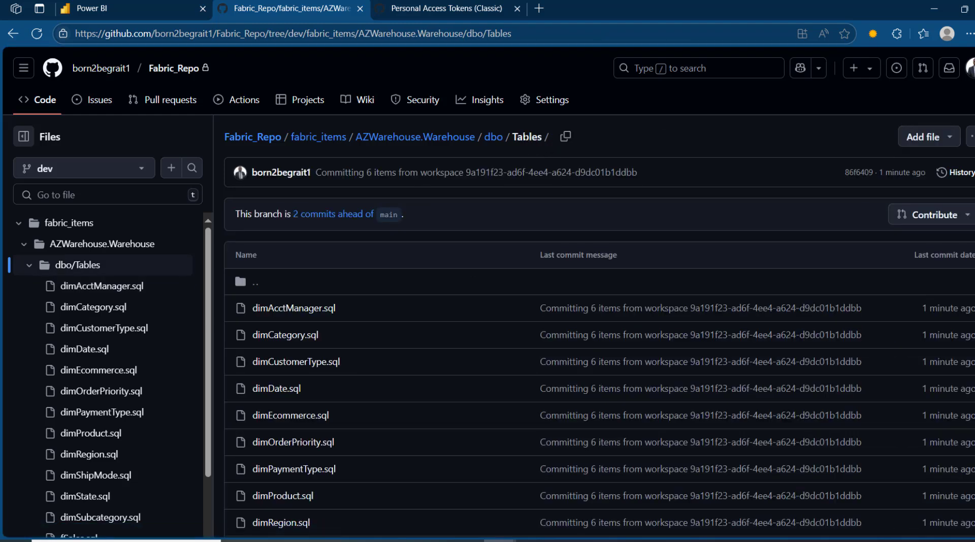
{"action": "left_click", "coordinate": [501, 140]}
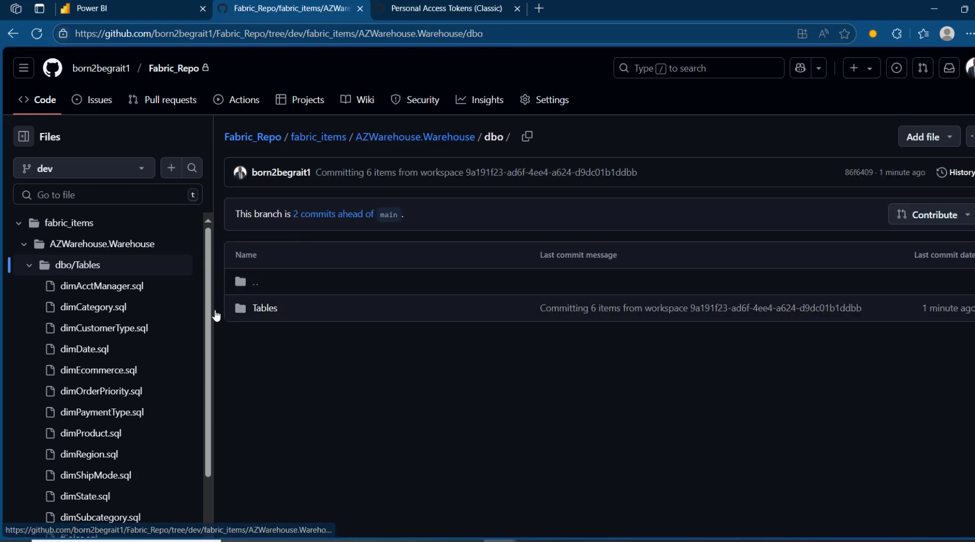
{"action": "left_click", "coordinate": [127, 307]}
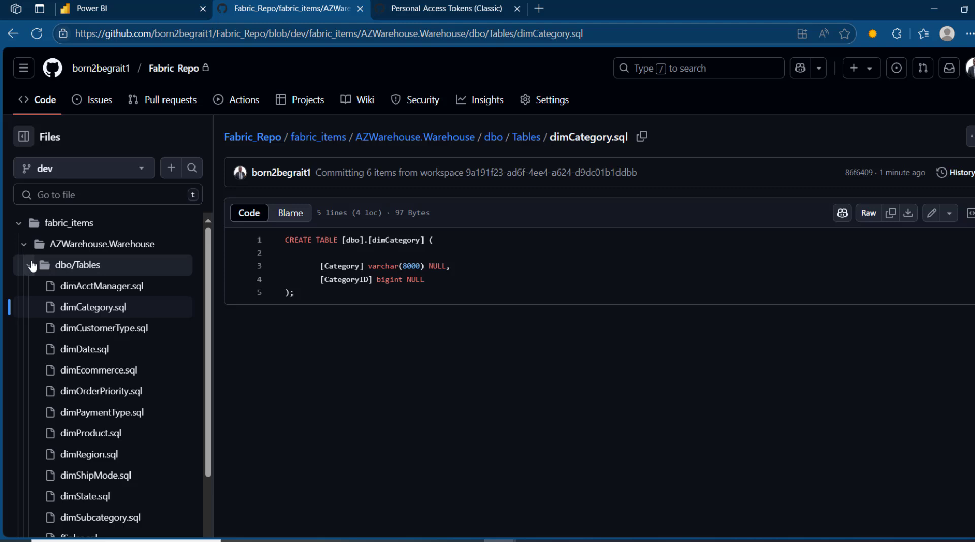
{"action": "left_click", "coordinate": [29, 261]}
{"action": "left_click", "coordinate": [27, 247]}
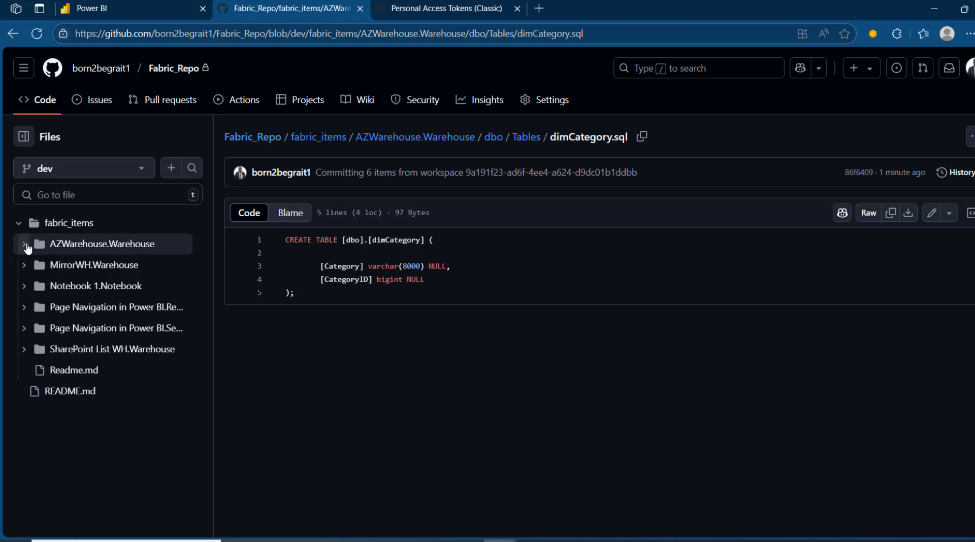
Review the .platform and notebook-content.sql files in the Notebook 1.Notebook folder.
{"action": "left_click", "coordinate": [25, 289]}
{"action": "left_click", "coordinate": [81, 315]}
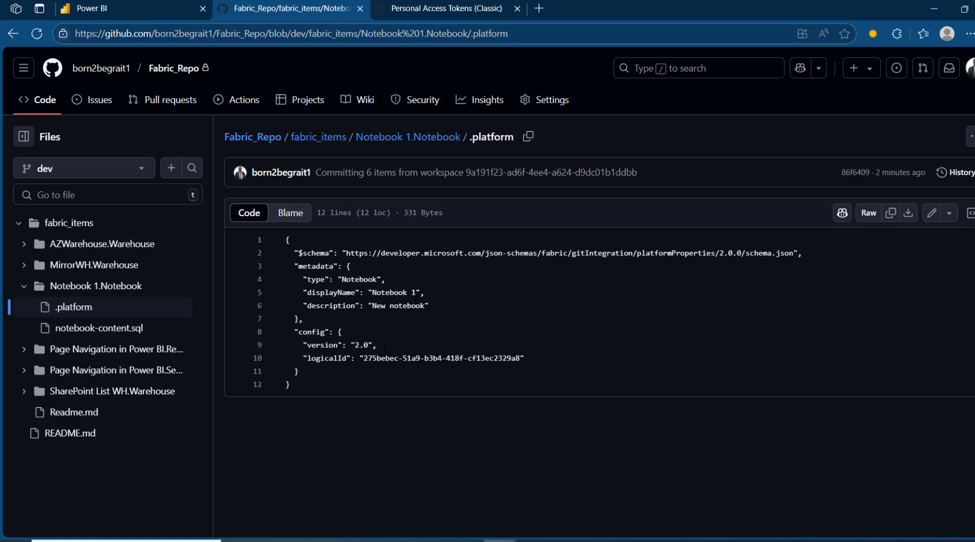
{"action": "left_click", "coordinate": [112, 329]}
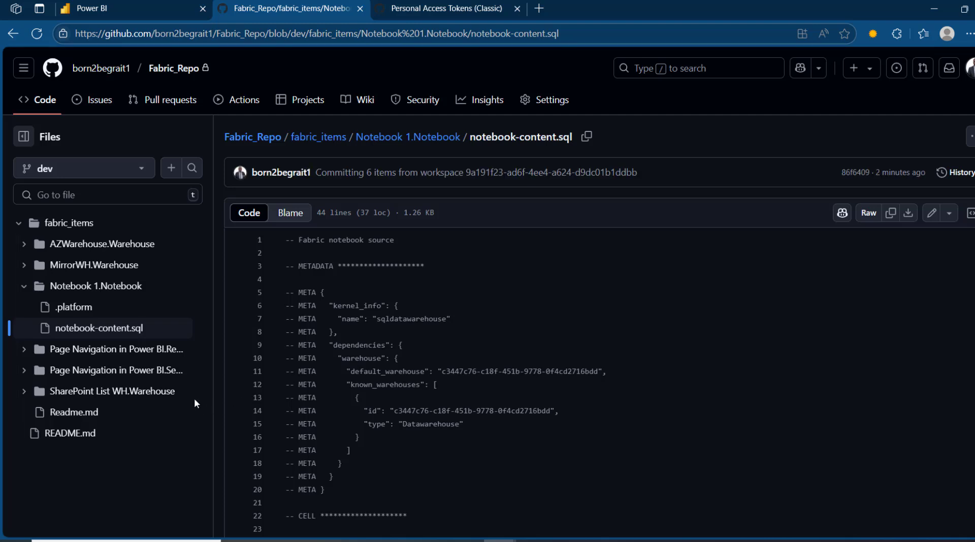
Inspect xmla.json and the metadata and config in the .platform file of the SharePoint List WH.Warehouse folder.
{"action": "left_click", "coordinate": [101, 392]}
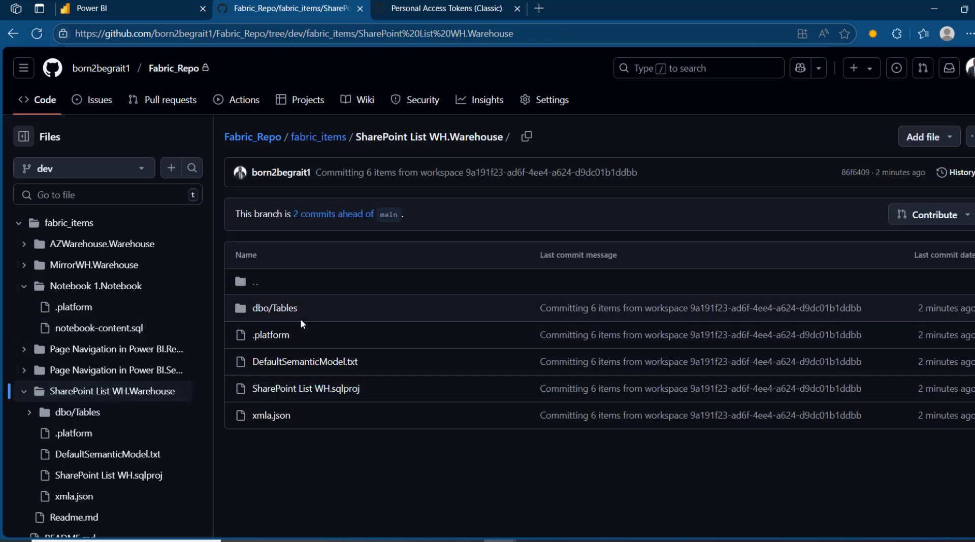
{"action": "left_click", "coordinate": [287, 420]}
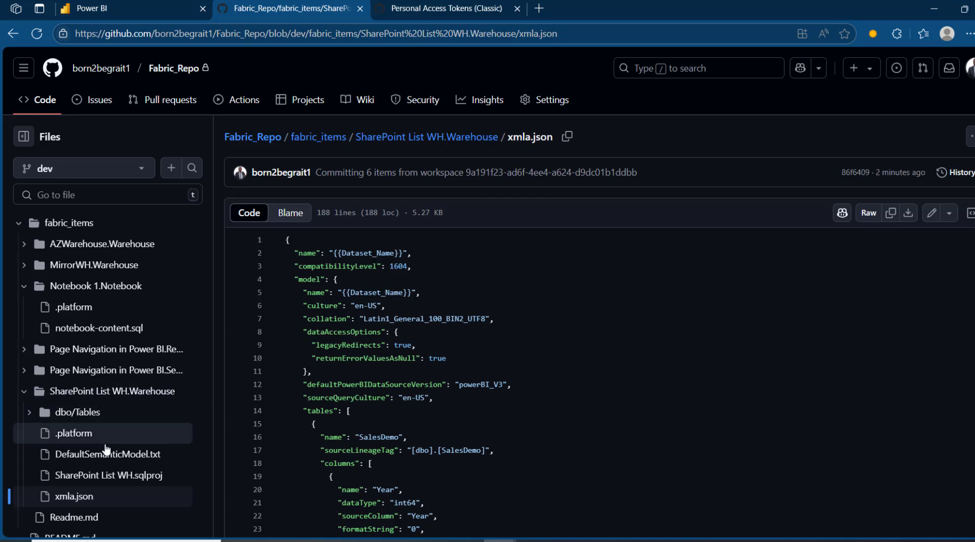
{"action": "left_click", "coordinate": [70, 438]}
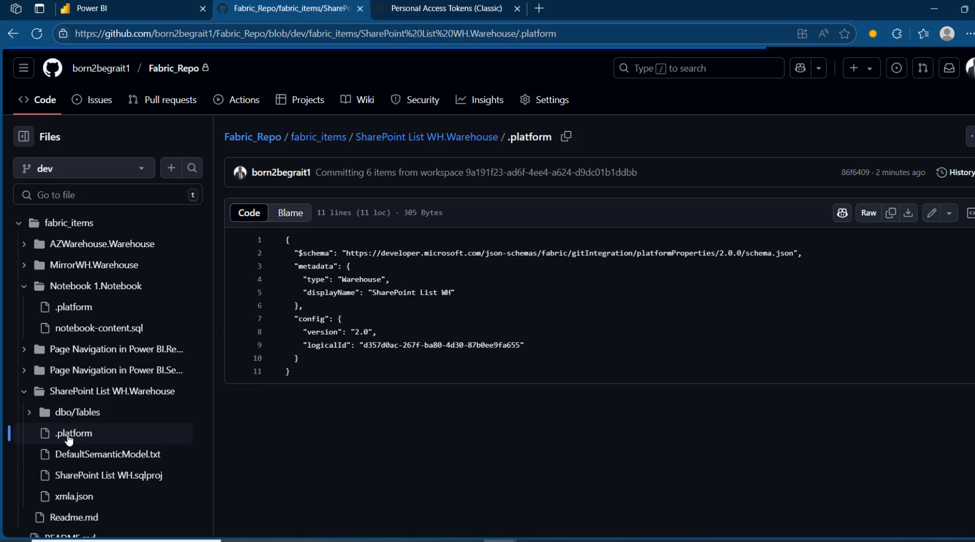
{"action": "left_click_drag", "start_coordinate": [353, 266], "coordinate": [524, 345]}
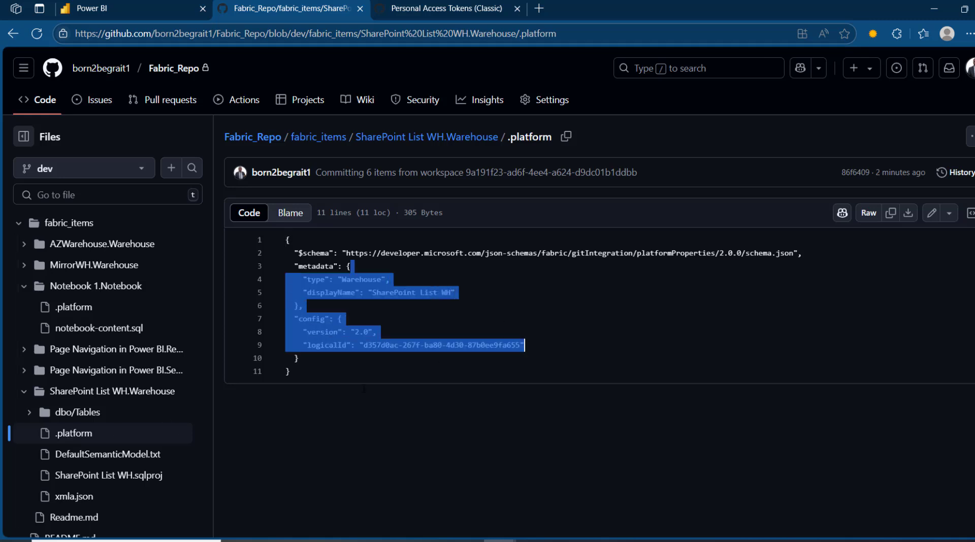
Examine the SalesDemo.sql table definition in the dbo/Tables folder of SharePoint List WH.Warehouse.
{"action": "left_click", "coordinate": [71, 413]}
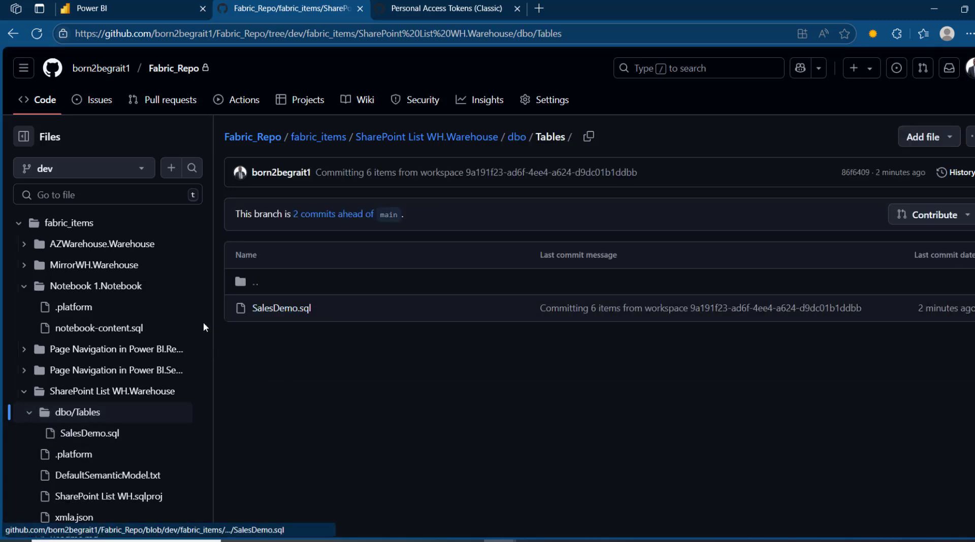
{"action": "left_click", "coordinate": [276, 310]}
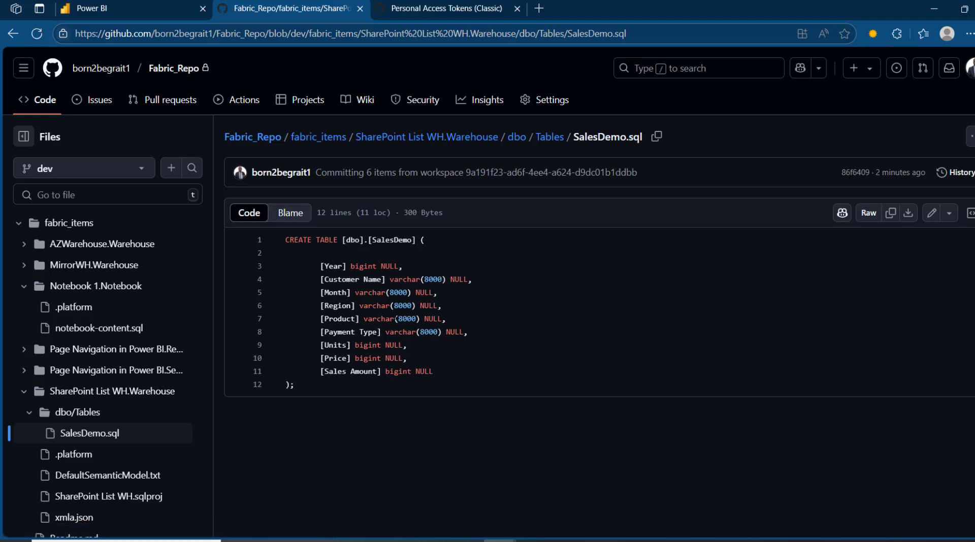
{"action": "left_click_drag", "start_coordinate": [409, 385], "coordinate": [288, 239]}
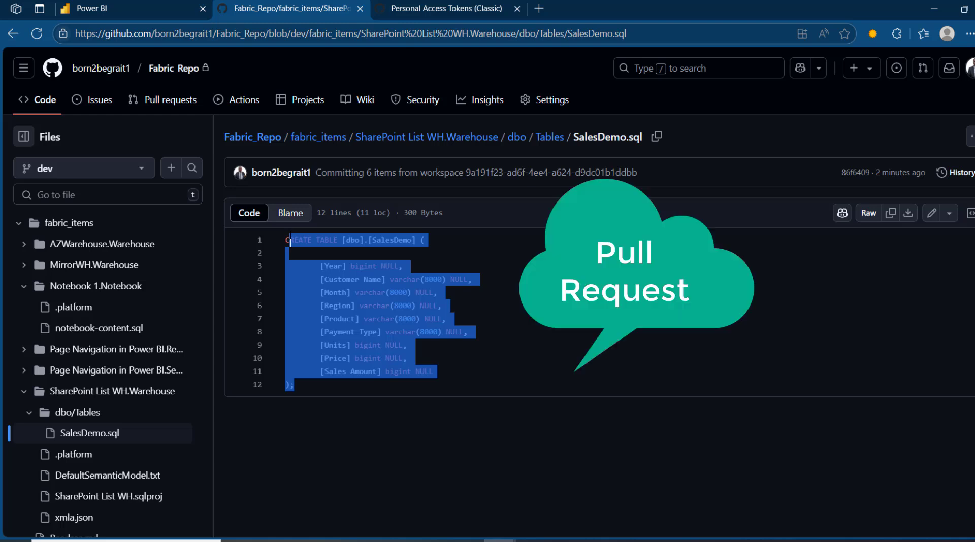
Create a pull request titled Dev that compares the dev branch against the main base branch.
{"action": "left_click", "coordinate": [169, 103]}
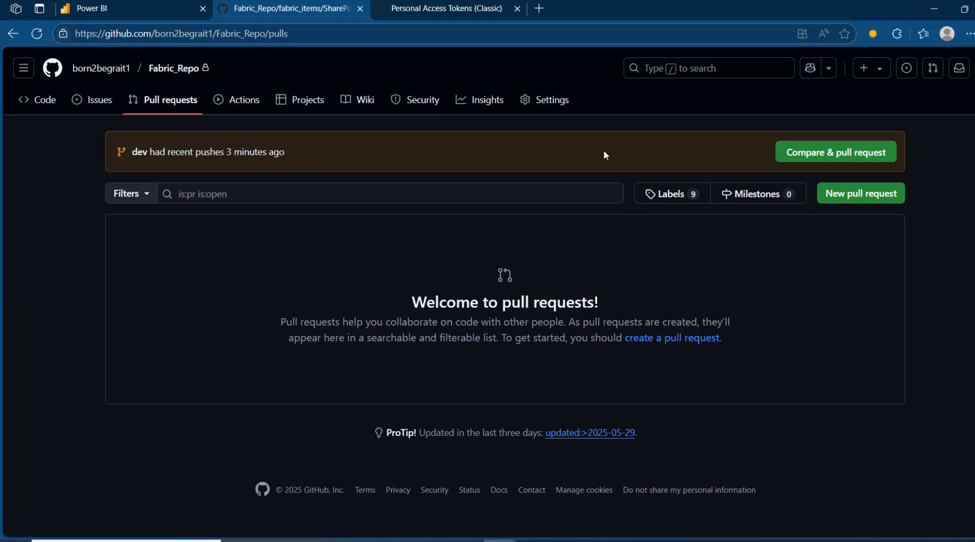
{"action": "left_click", "coordinate": [816, 161]}
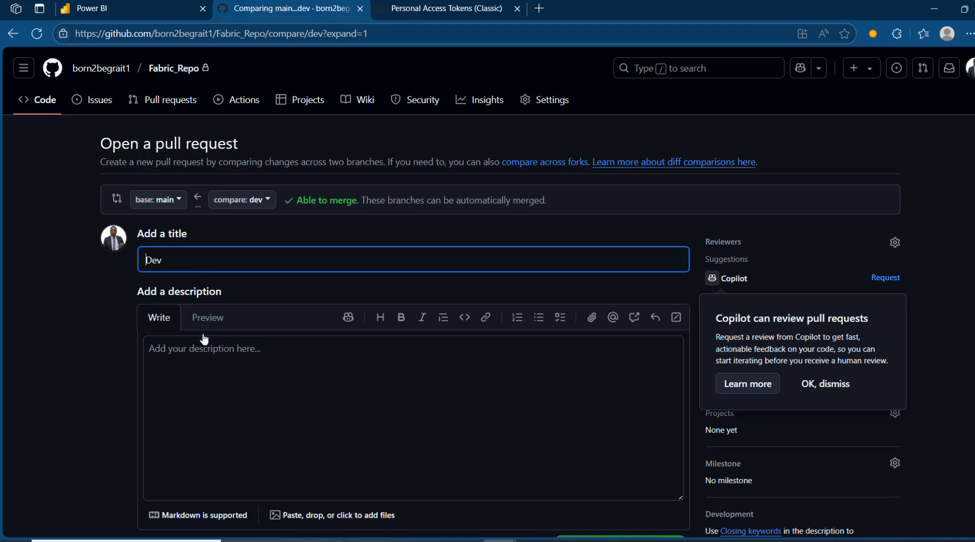
{"action": "left_click", "coordinate": [73, 346]}
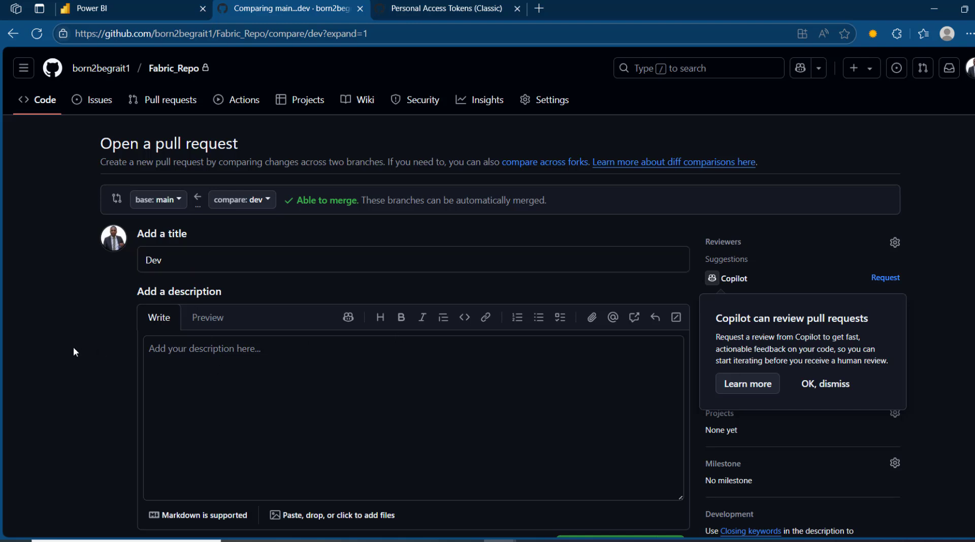
{"action": "scroll", "coordinate": [73, 346], "scroll_direction": "down", "scroll_amount": 2}
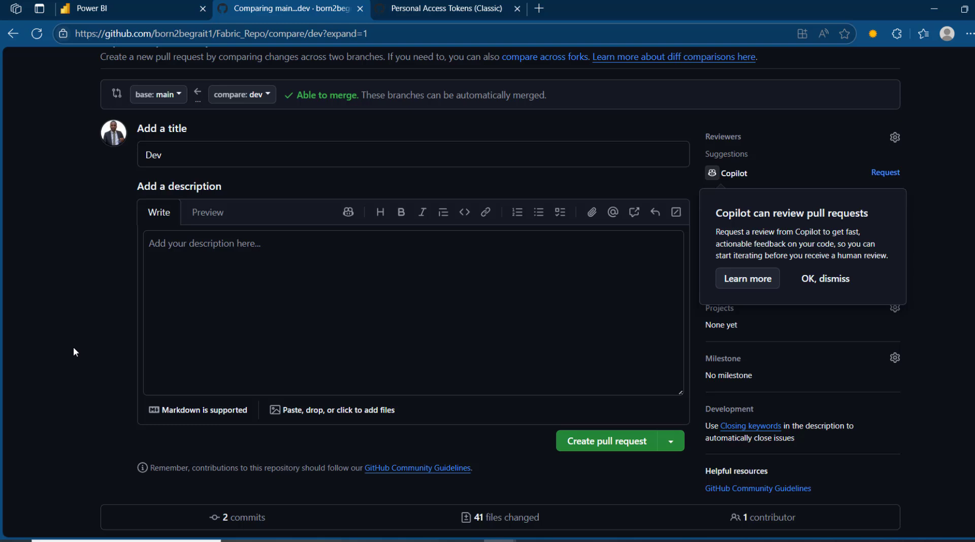
{"action": "left_click", "coordinate": [603, 441]}
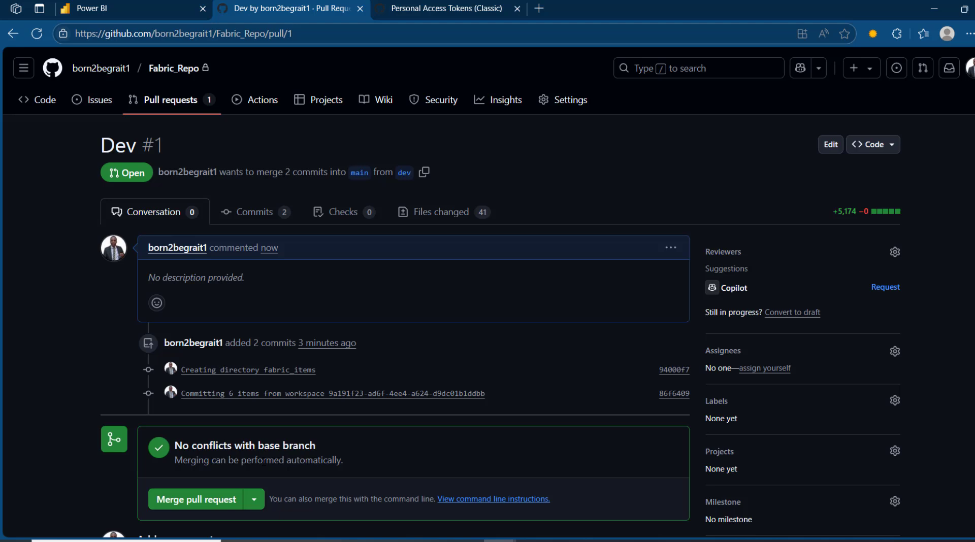
Merge the Dev pull request into main with the default commit message and return to the Fabric_Repo overview.
{"action": "left_click", "coordinate": [201, 503]}
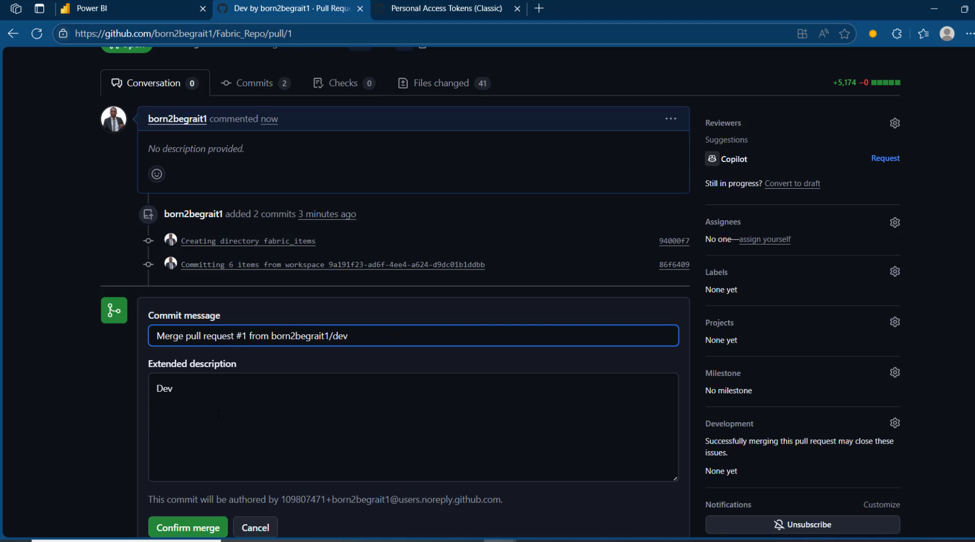
{"action": "left_click", "coordinate": [55, 418]}
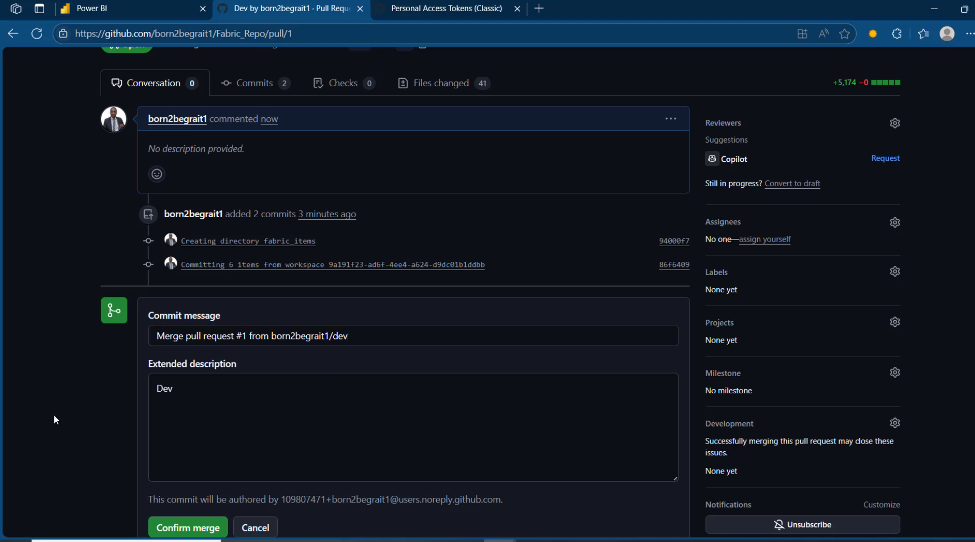
{"action": "left_click", "coordinate": [177, 529]}
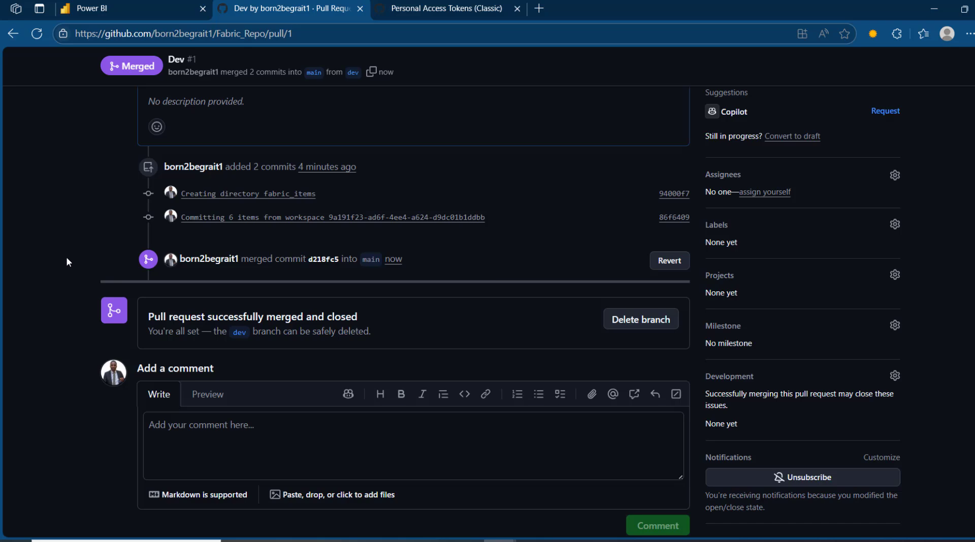
{"action": "scroll", "coordinate": [66, 257], "scroll_direction": "up", "scroll_amount": 4}
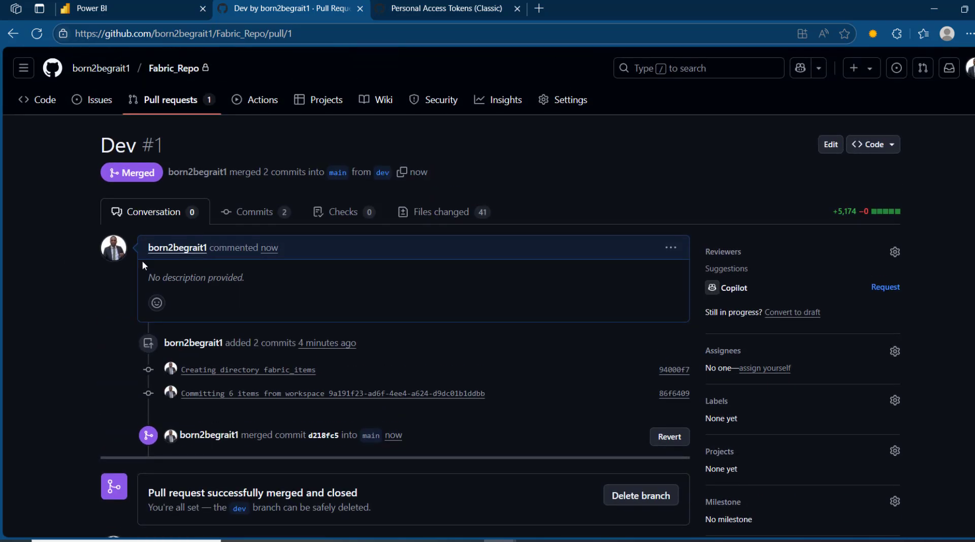
{"action": "left_click", "coordinate": [173, 68]}
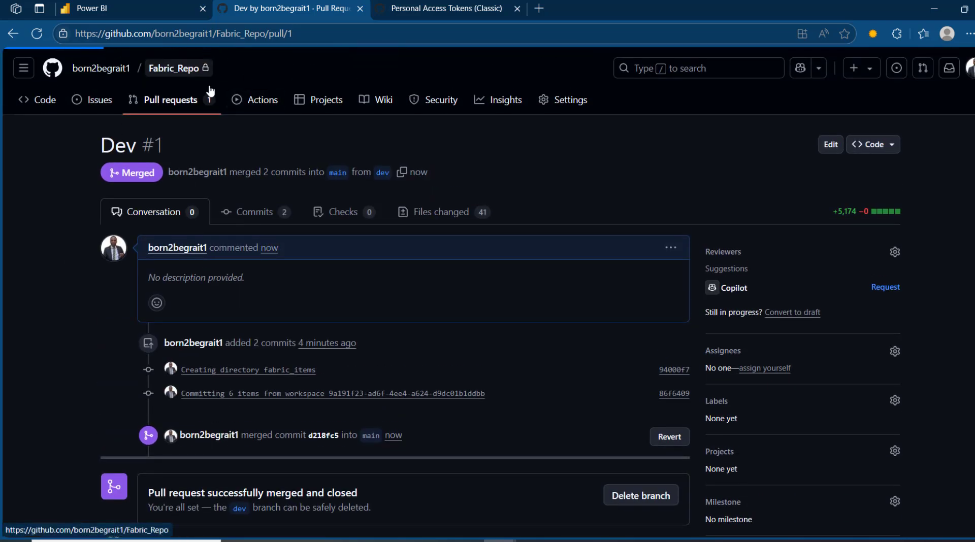
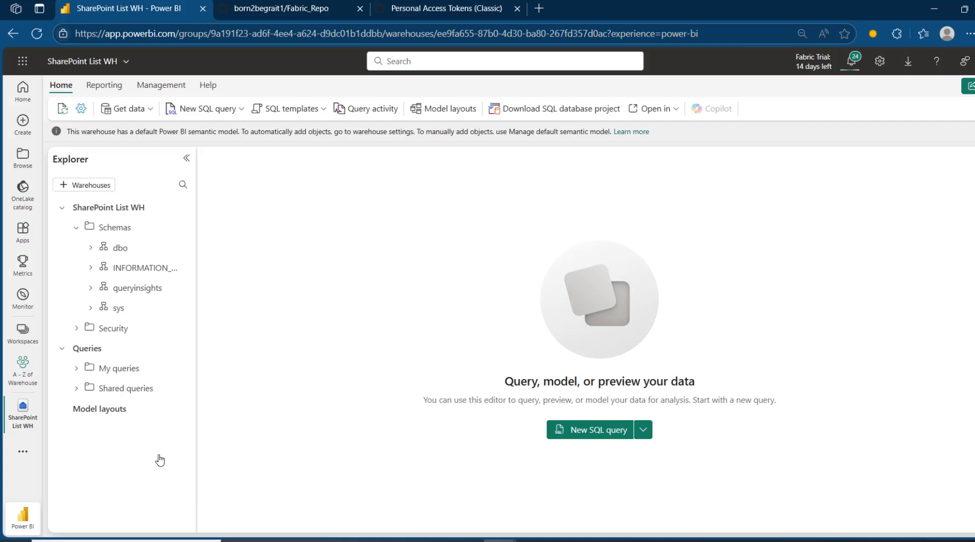
In Power BI's SharePoint List WH warehouse, expand the dbo tables and write CREATE TABLE demo (id int); in a new SQL query.
{"action": "left_click", "coordinate": [91, 249]}
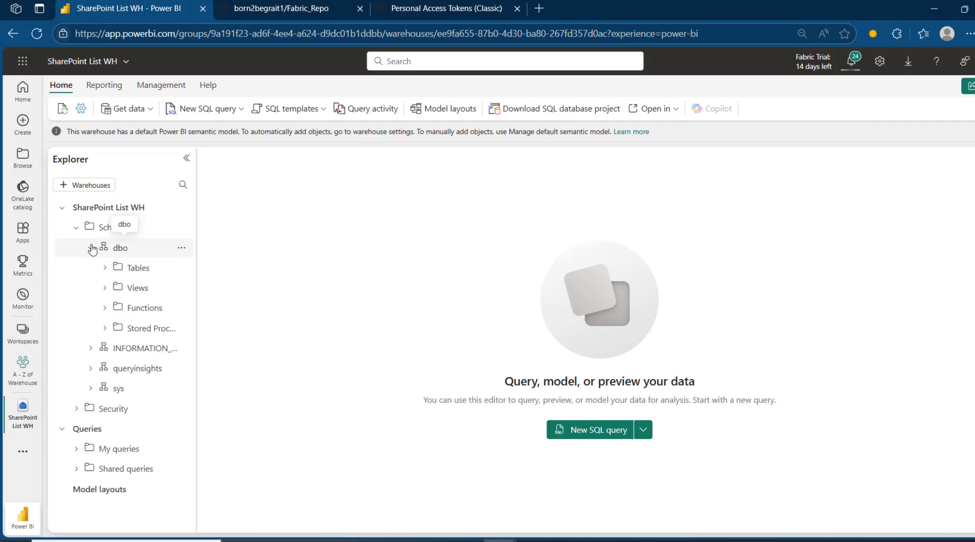
{"action": "left_click", "coordinate": [106, 268]}
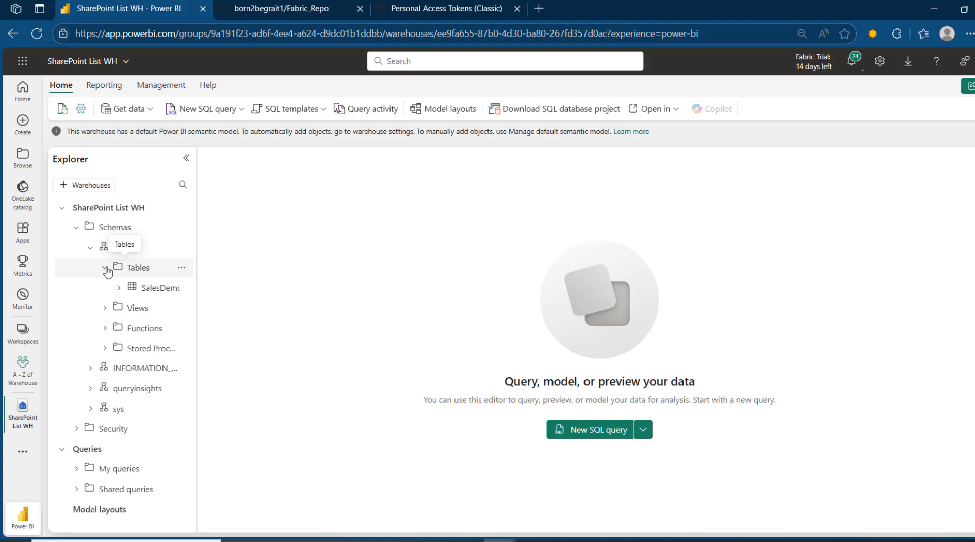
{"action": "left_click", "coordinate": [214, 117]}
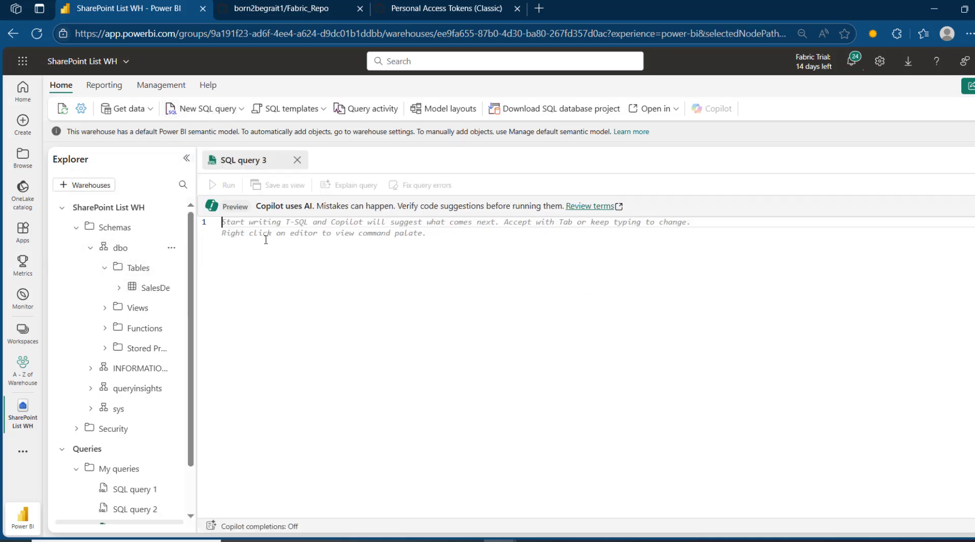
{"action": "type", "text": "CREAT"}
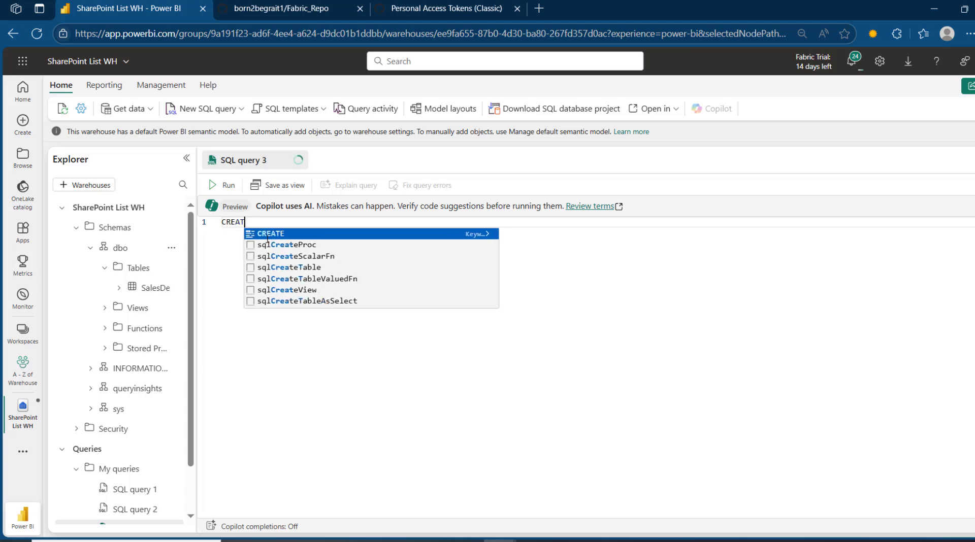
{"action": "type", "text": "E TABLE demo"}
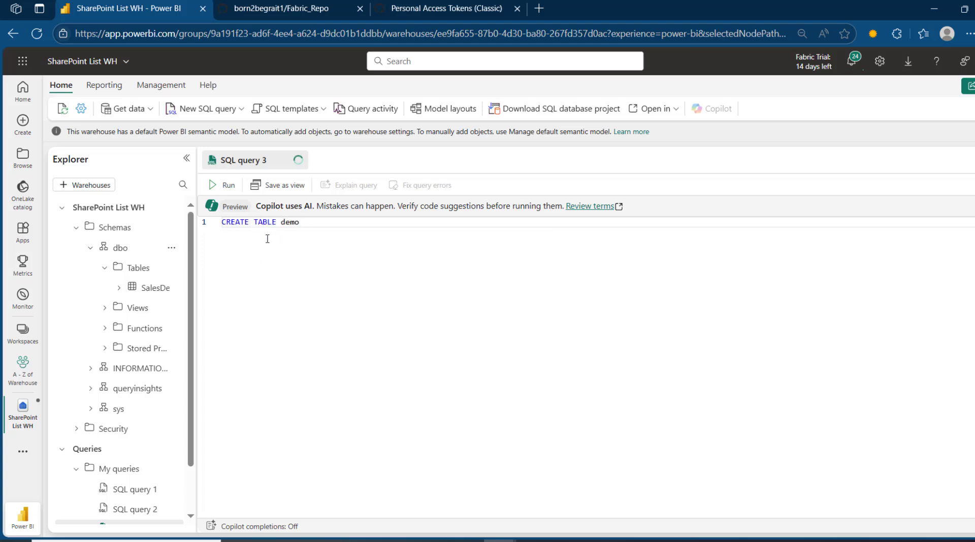
{"action": "type", "text": " (id"}
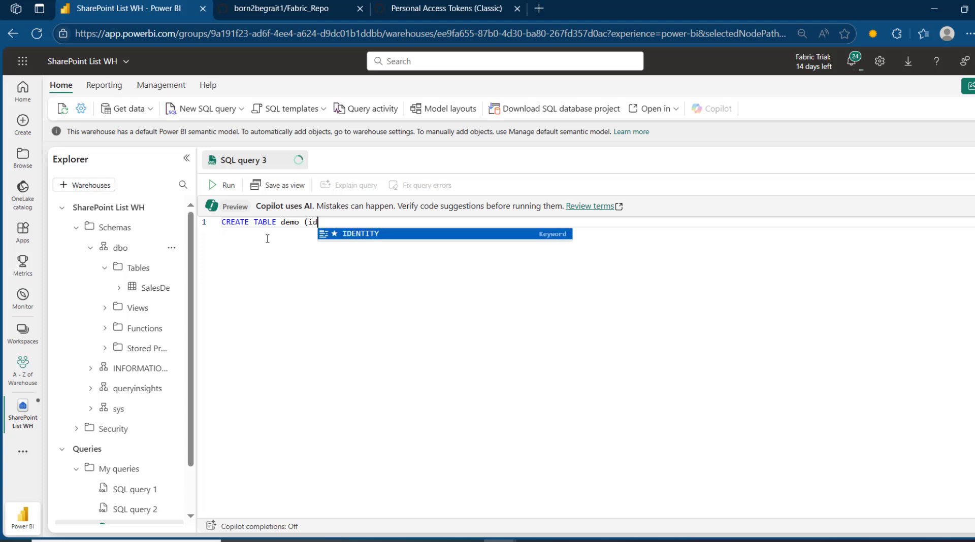
{"action": "type", "text": " int);"}
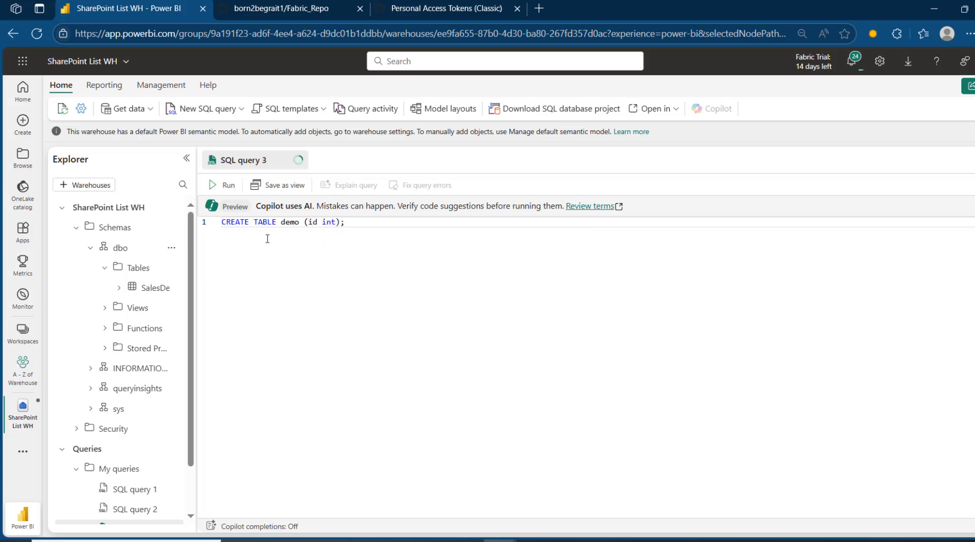
Run the whole CREATE TABLE statement and widen the Explorer pane to show full table names.
{"action": "key", "text": "ctrl+a"}
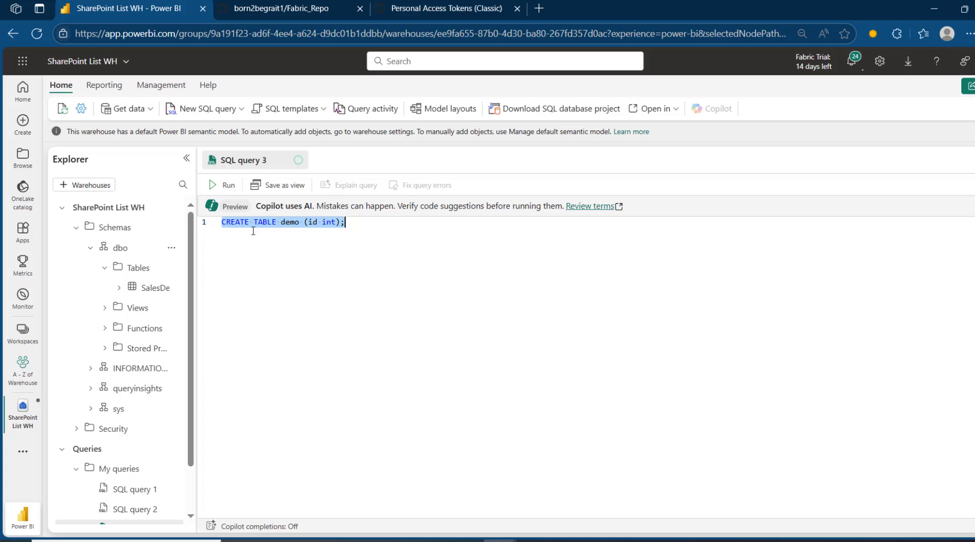
{"action": "left_click", "coordinate": [224, 186]}
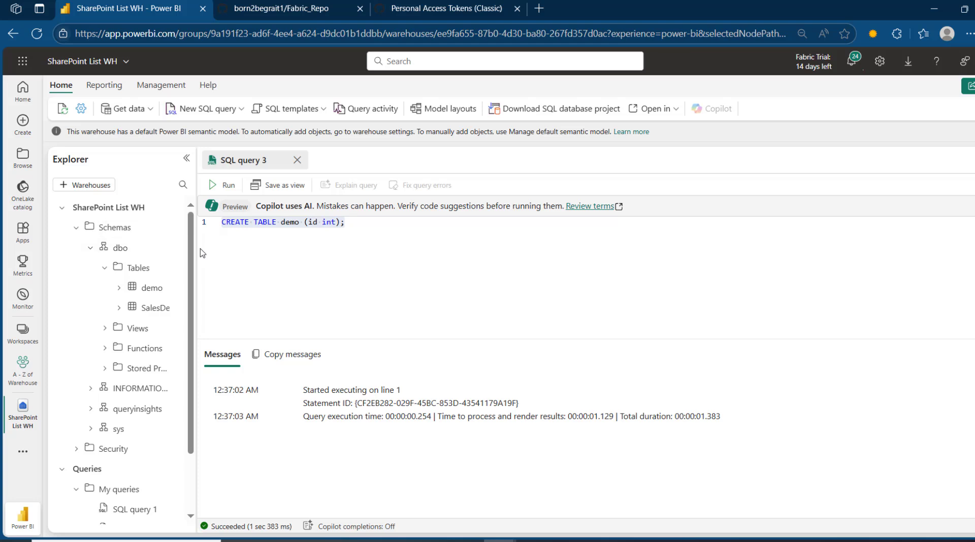
{"action": "left_click_drag", "start_coordinate": [198, 253], "coordinate": [256, 252]}
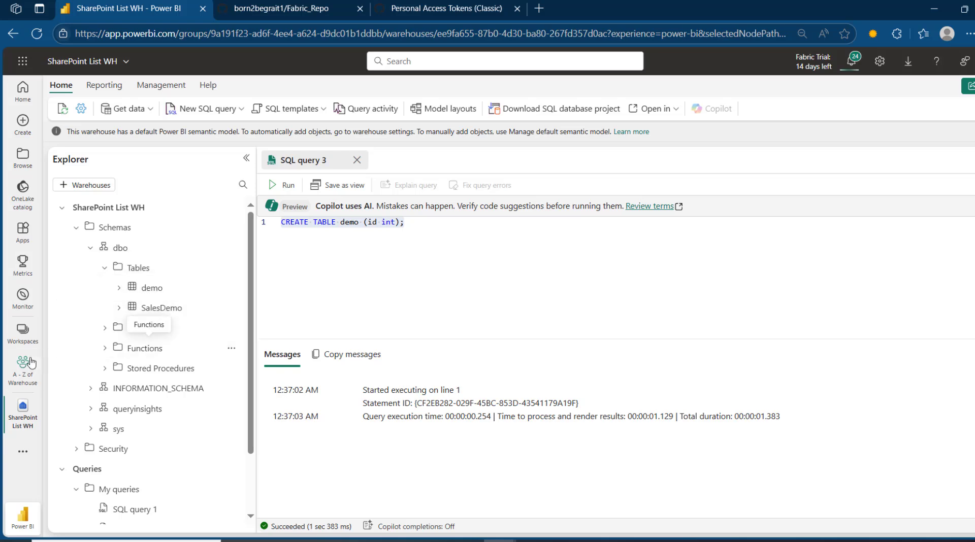
Commit the SharePoint List WH change from the A - Z of Warehouse workspace to dev with the message "table creation".
{"action": "left_click", "coordinate": [23, 370]}
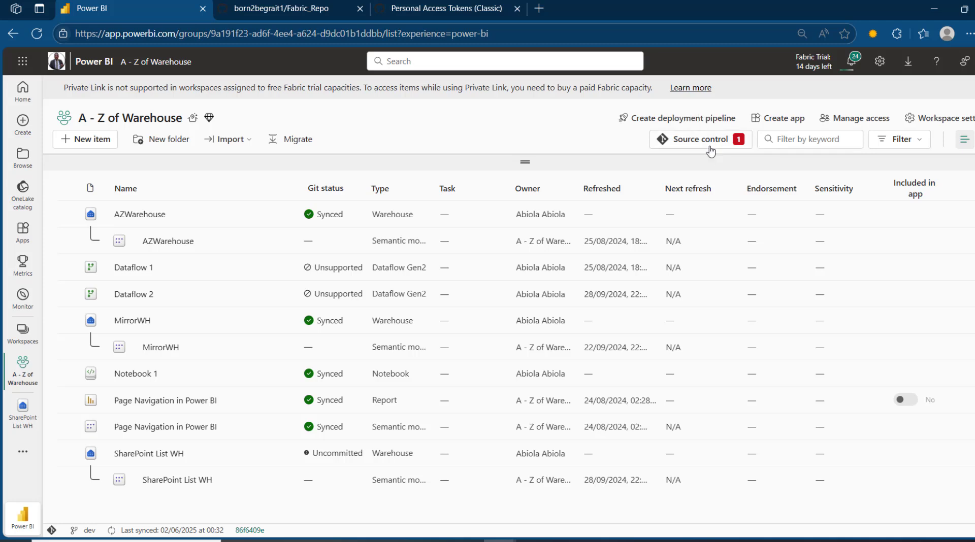
{"action": "left_click", "coordinate": [707, 140]}
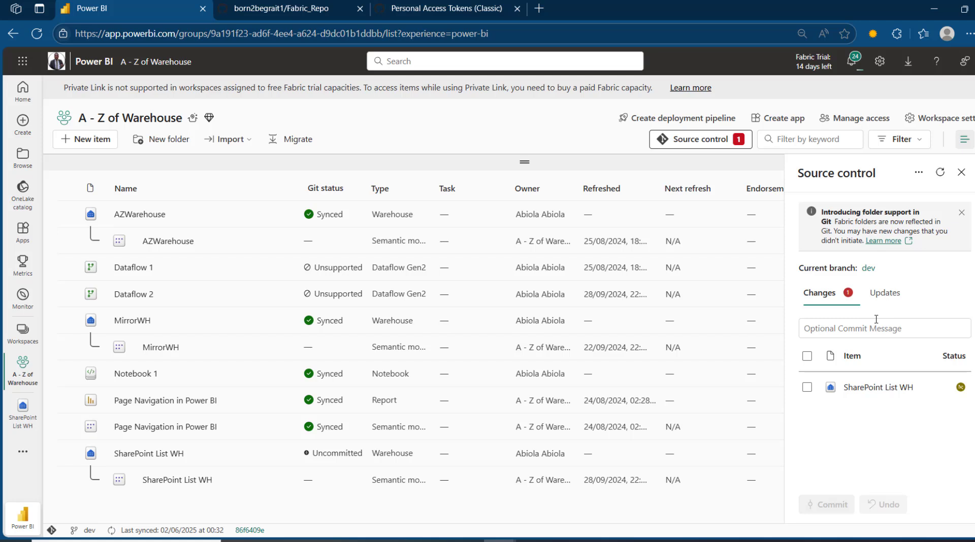
{"action": "left_click", "coordinate": [806, 356]}
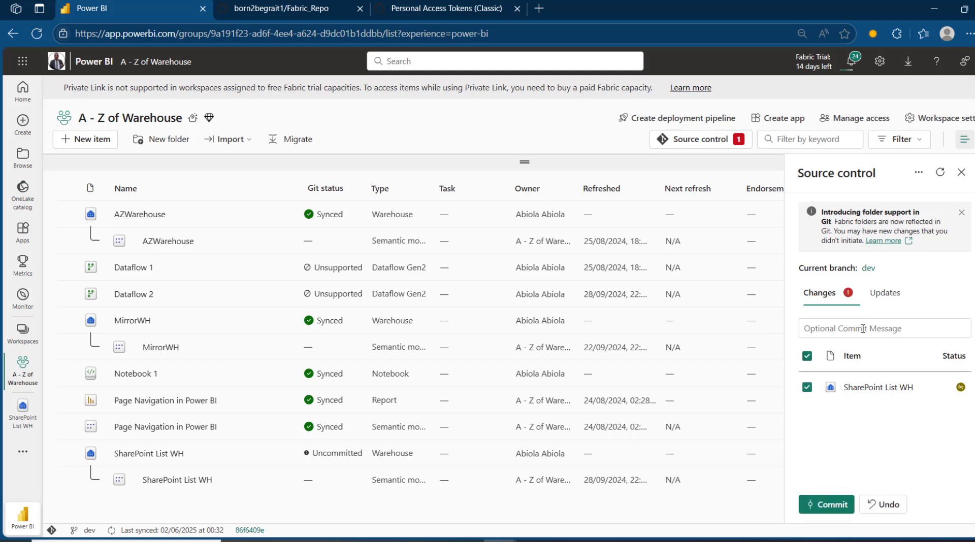
{"action": "left_click", "coordinate": [858, 327]}
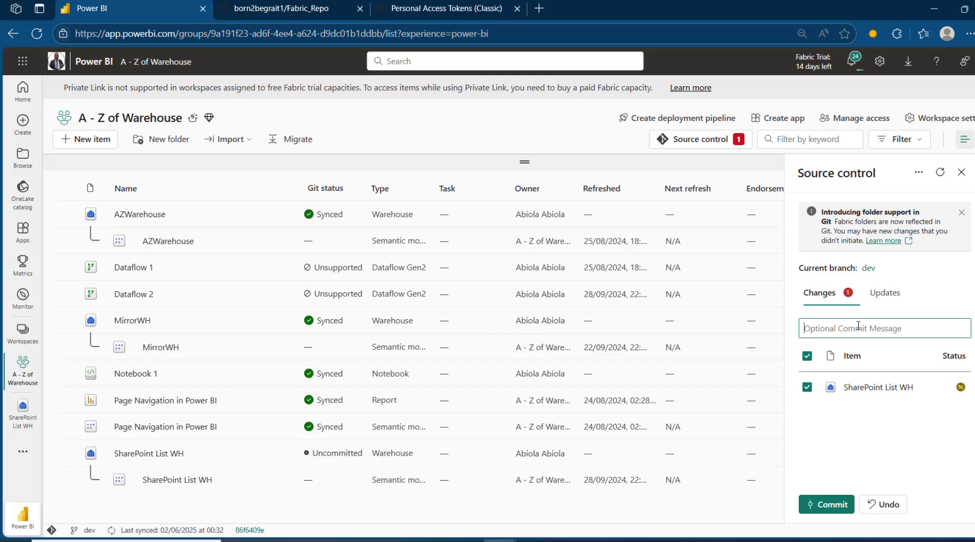
{"action": "type", "text": "t"}
{"action": "key", "text": "BackSpace"}
{"action": "type", "text": "table creation"}
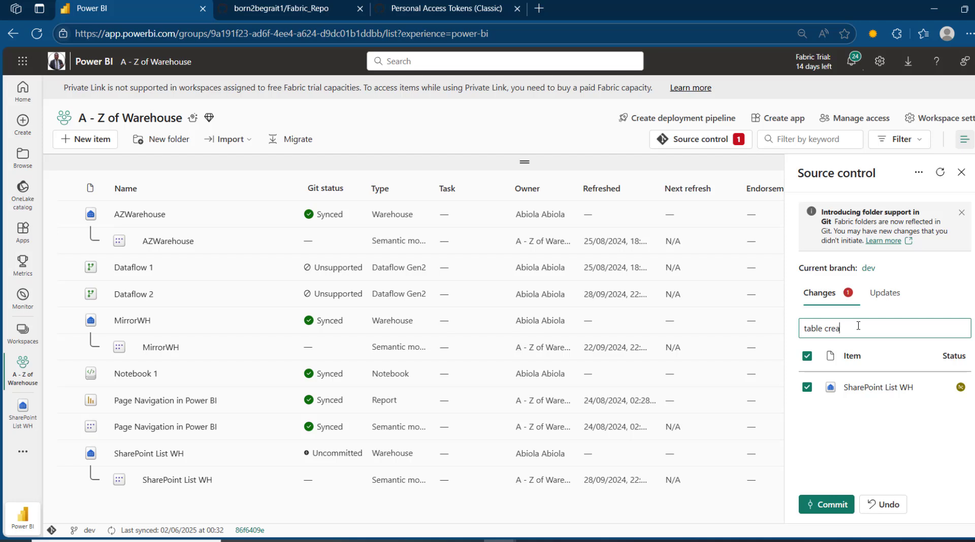
{"action": "left_click", "coordinate": [832, 504]}
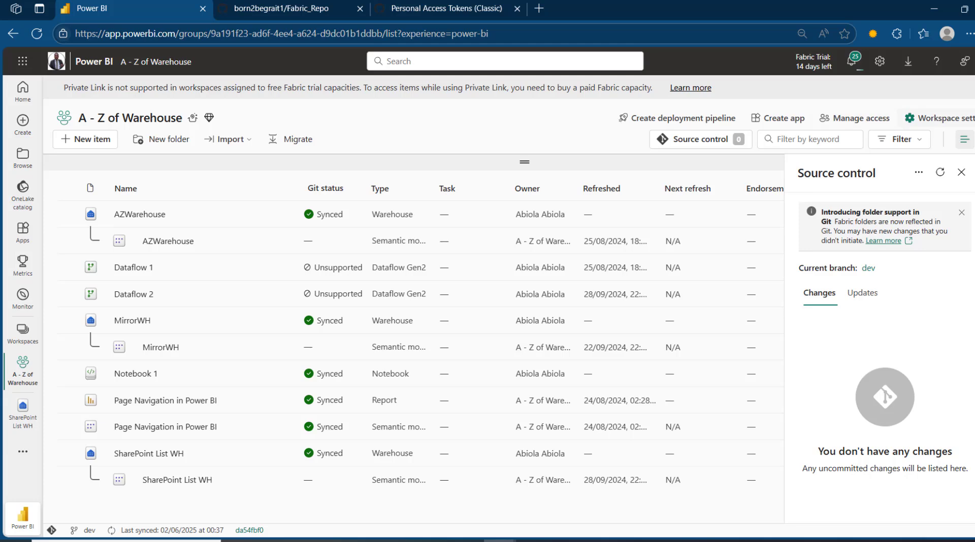
Switch to GitHub, refresh Fabric_Repo, select the dev branch and compare its ahead commit with main.
{"action": "left_click", "coordinate": [258, 7]}
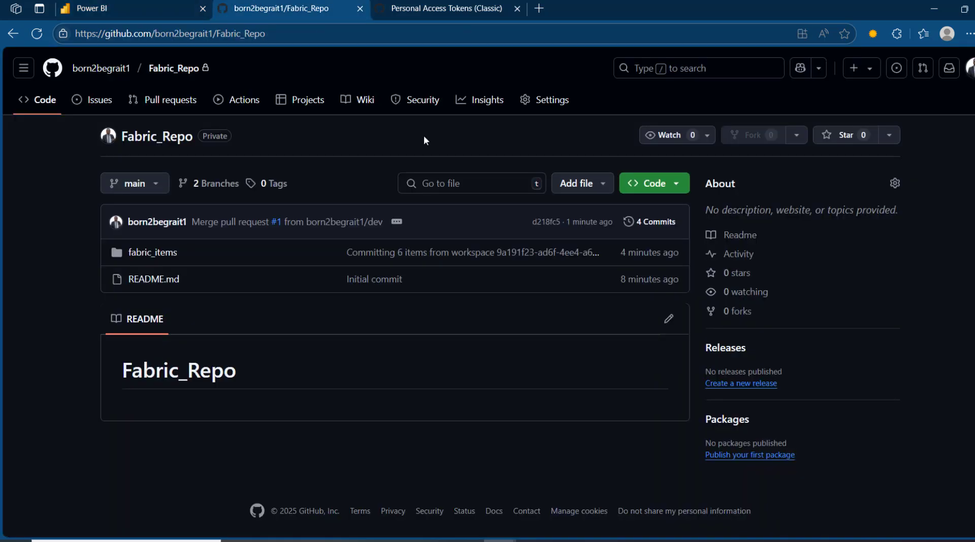
{"action": "left_click", "coordinate": [173, 71]}
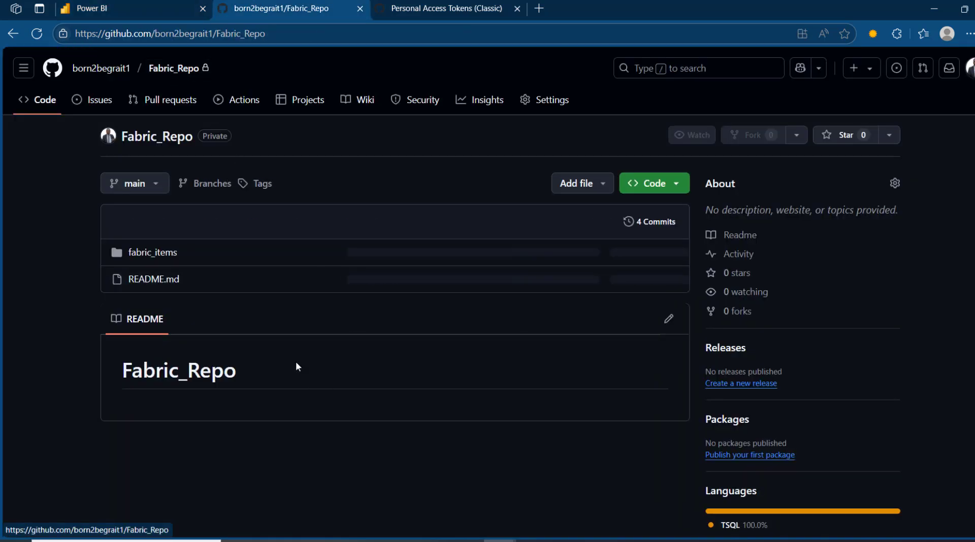
{"action": "left_click", "coordinate": [154, 184]}
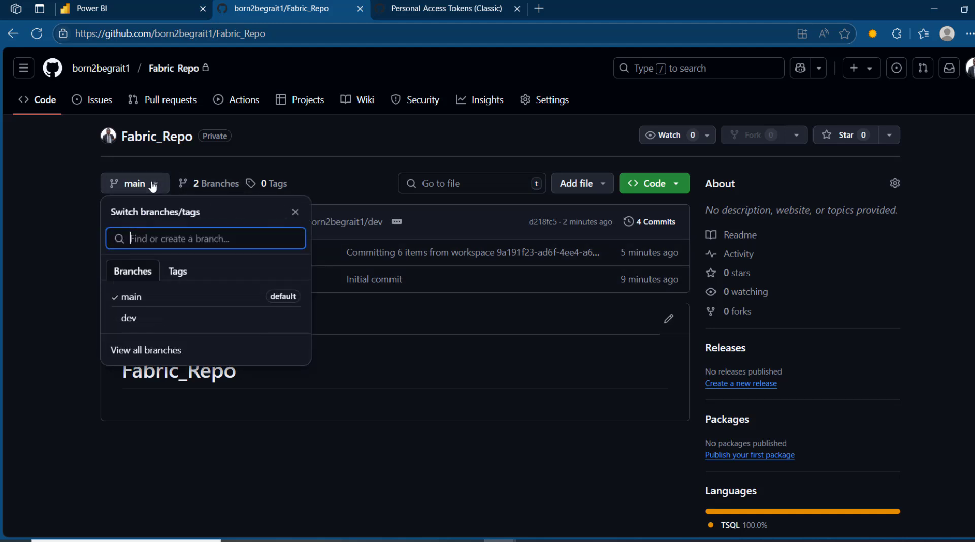
{"action": "left_click", "coordinate": [132, 319]}
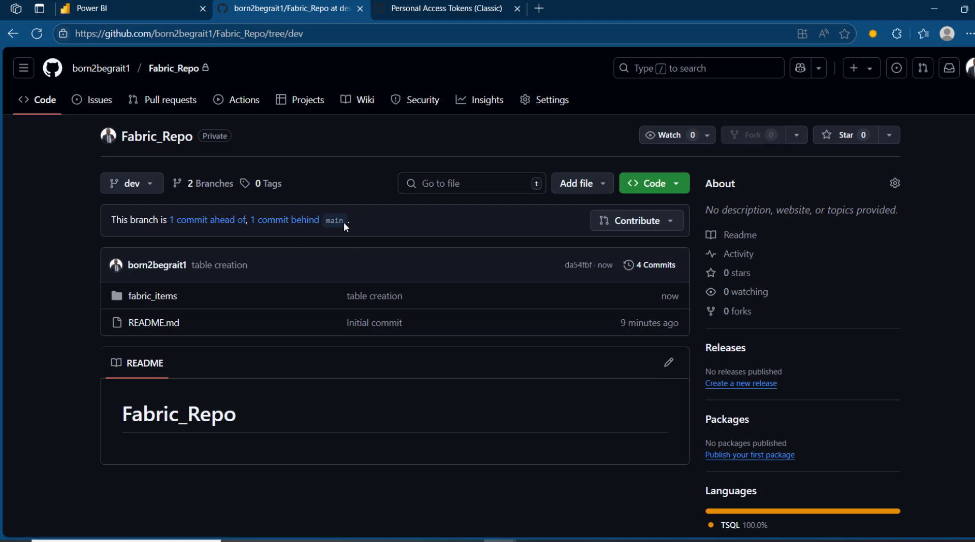
{"action": "left_click", "coordinate": [218, 223]}
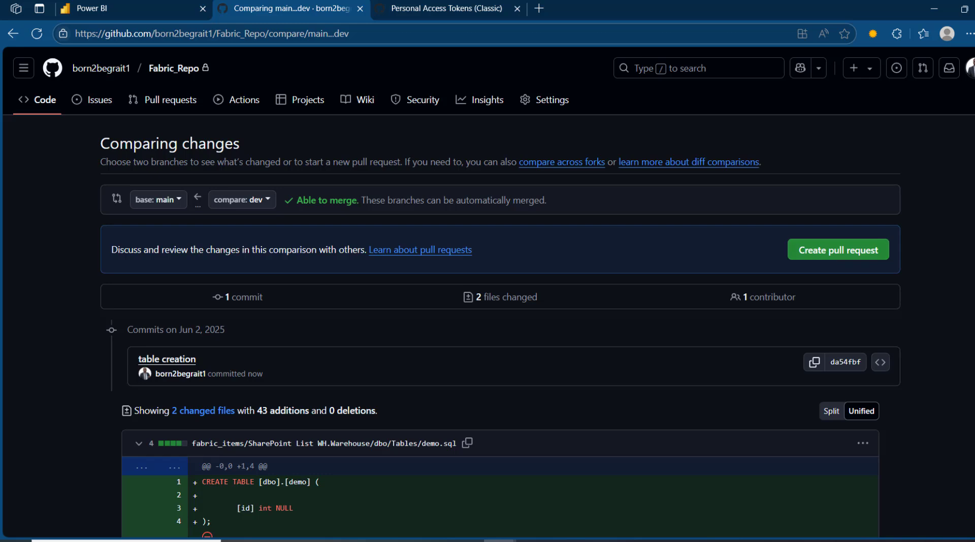
Review the dev changes, create a pull request into main titled "table creation" without a description, and merge it with the default commit message.
{"action": "scroll", "coordinate": [500, 292], "scroll_direction": "down", "scroll_amount": 9}
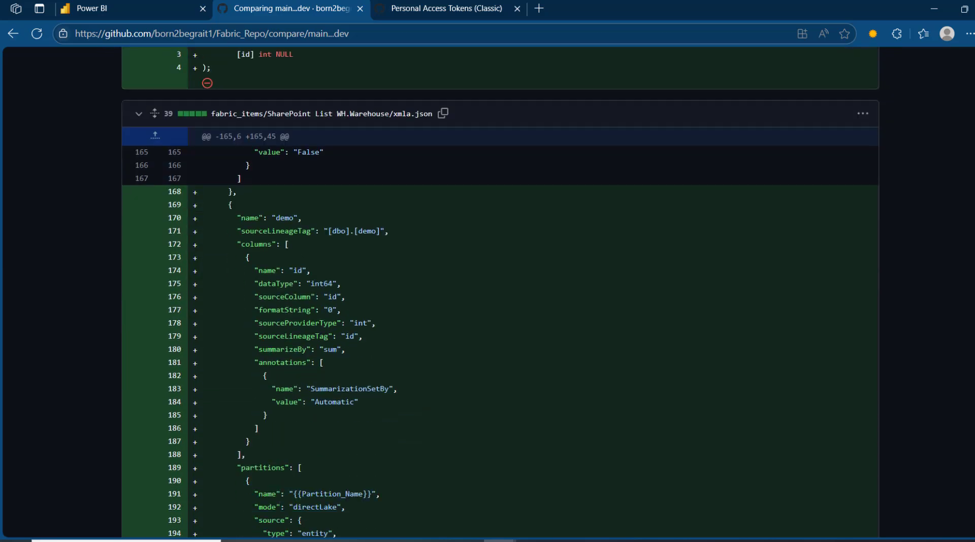
{"action": "key", "text": "Home"}
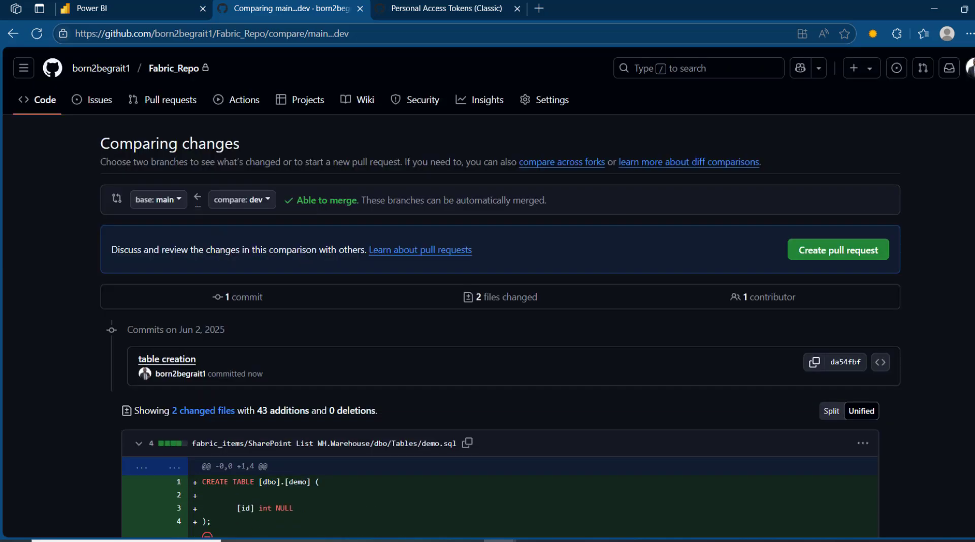
{"action": "left_click", "coordinate": [845, 254]}
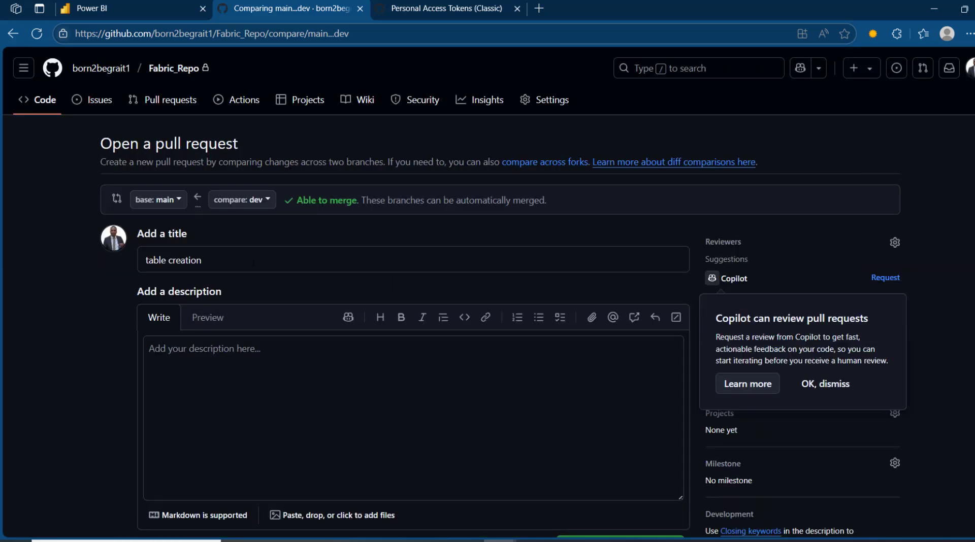
{"action": "left_click_drag", "start_coordinate": [246, 259], "coordinate": [99, 262]}
{"action": "left_click", "coordinate": [526, 354]}
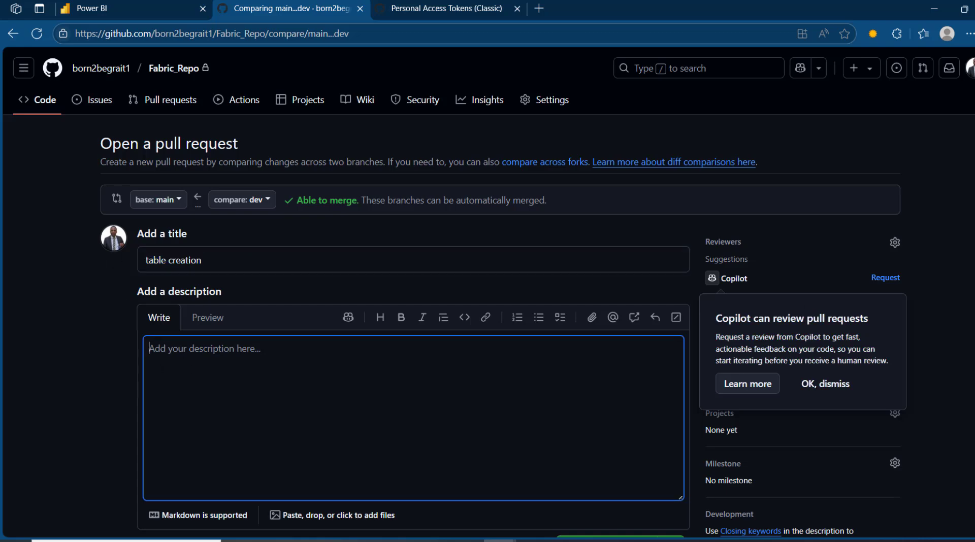
{"action": "scroll", "coordinate": [508, 305], "scroll_direction": "down", "scroll_amount": 5}
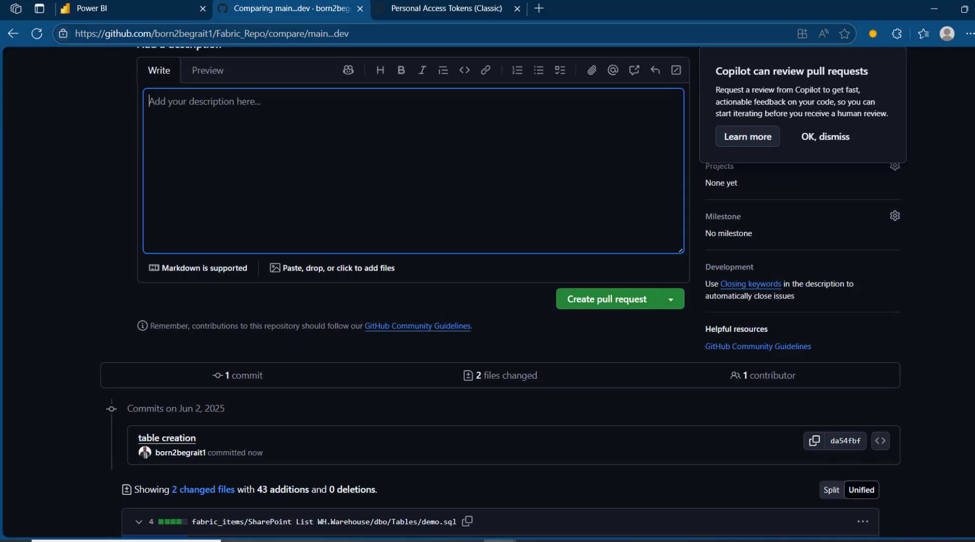
{"action": "left_click", "coordinate": [603, 305]}
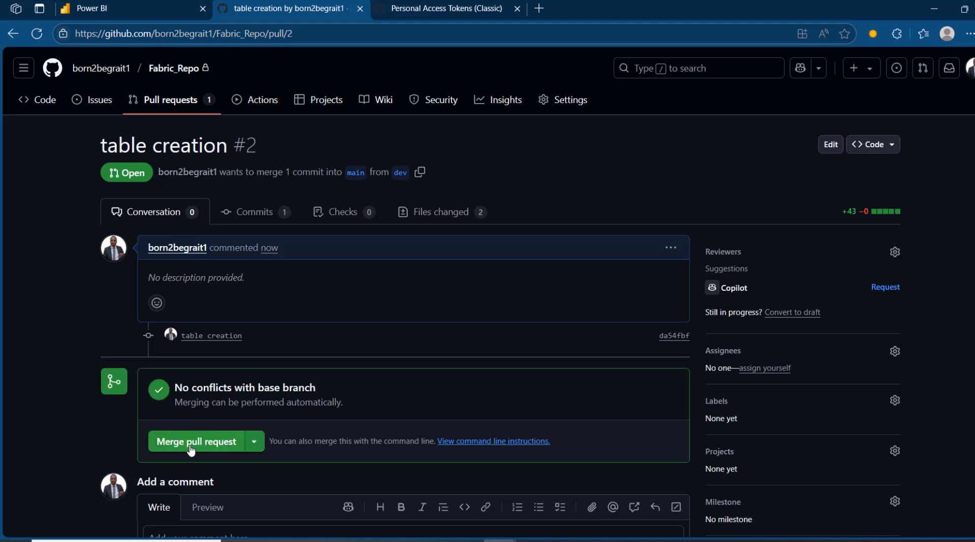
{"action": "left_click", "coordinate": [190, 450]}
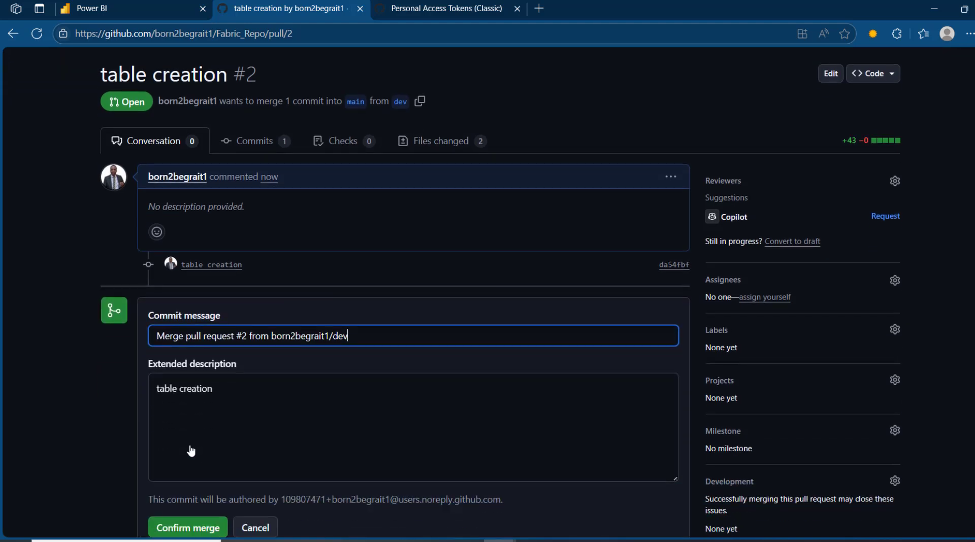
{"action": "left_click", "coordinate": [178, 528]}
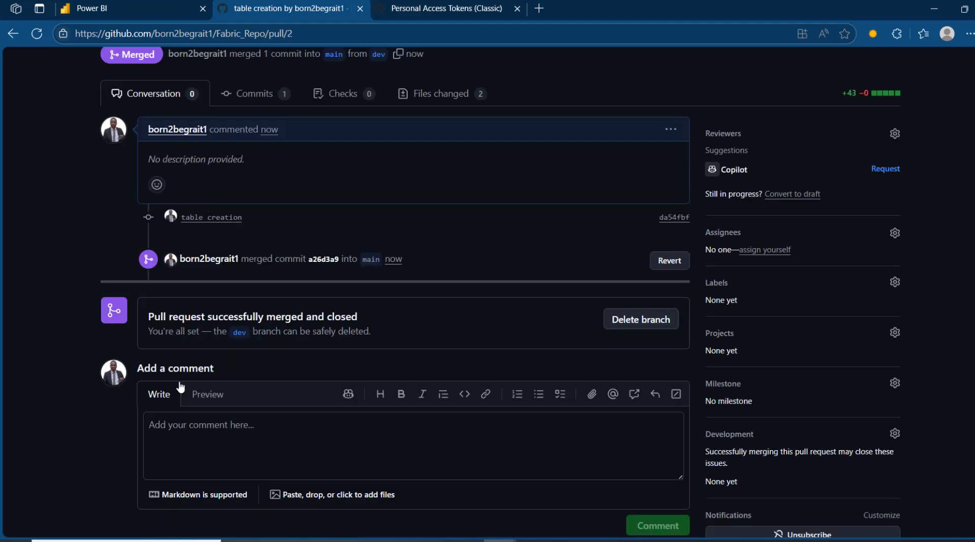
Open the main branch of Fabric_Repo and view demo.sql under fabric_items, SharePoint List WH.Warehouse, dbo/Tables.
{"action": "scroll", "coordinate": [79, 246], "scroll_direction": "up", "scroll_amount": 3}
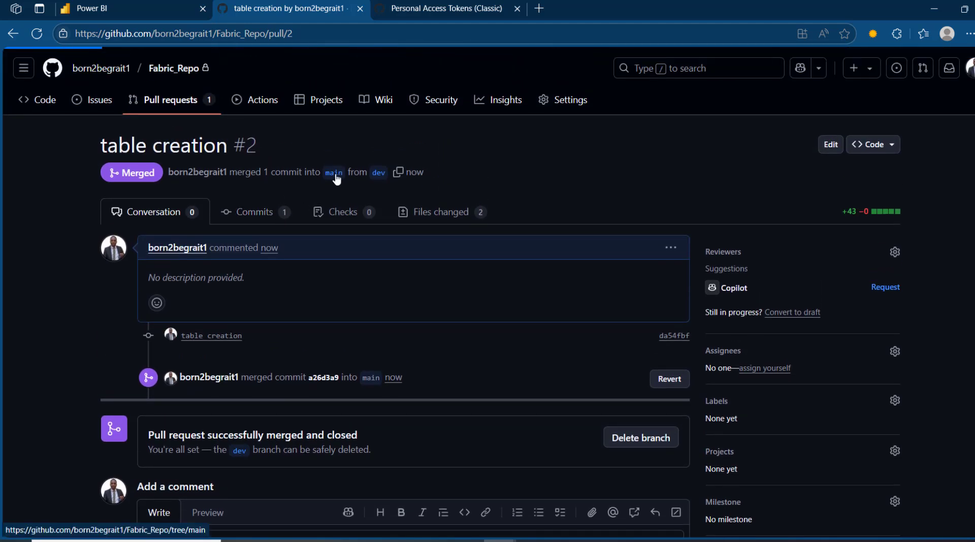
{"action": "left_click", "coordinate": [334, 173]}
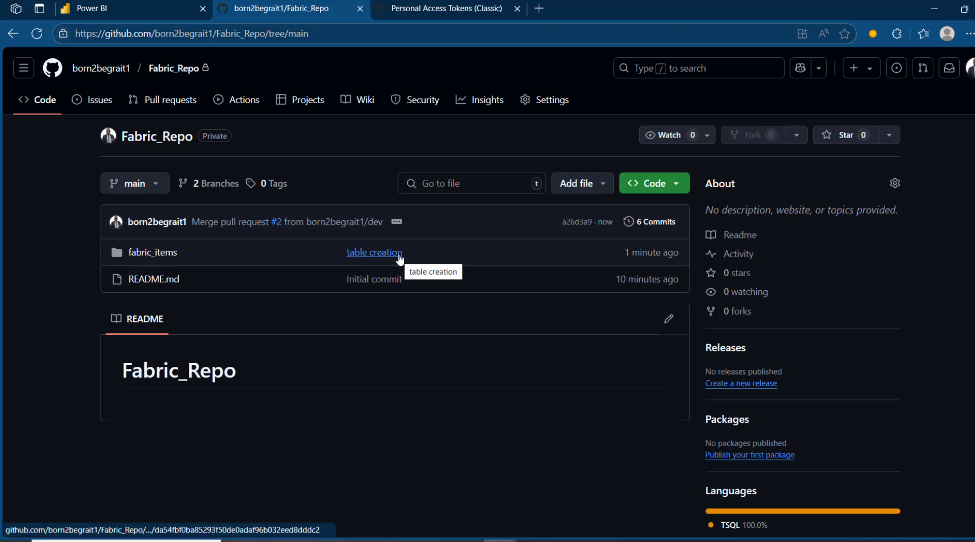
{"action": "left_click", "coordinate": [149, 252]}
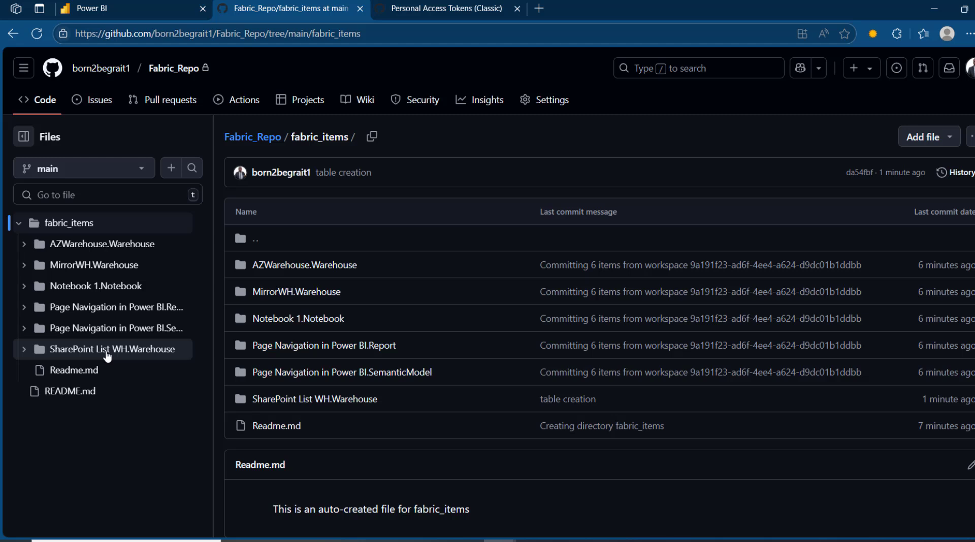
{"action": "left_click", "coordinate": [107, 355]}
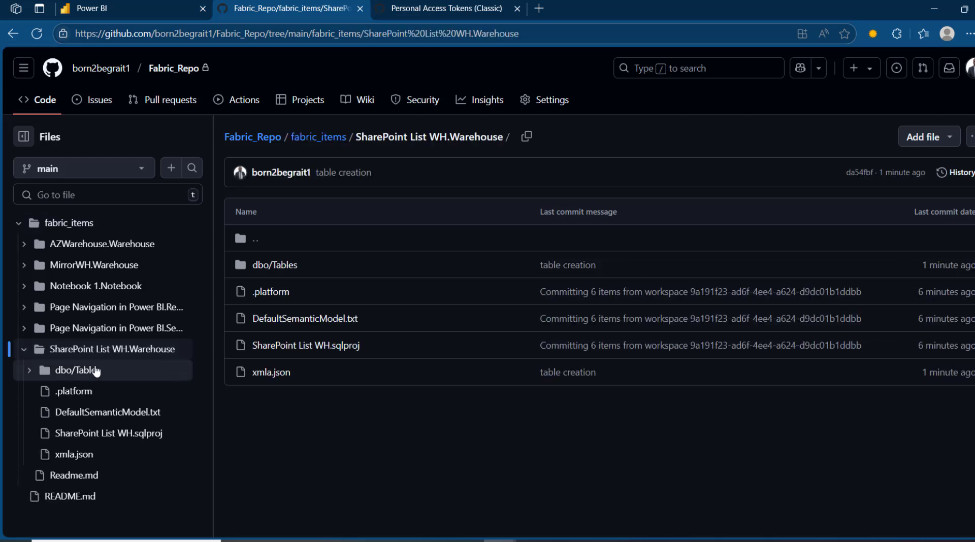
{"action": "left_click", "coordinate": [97, 370]}
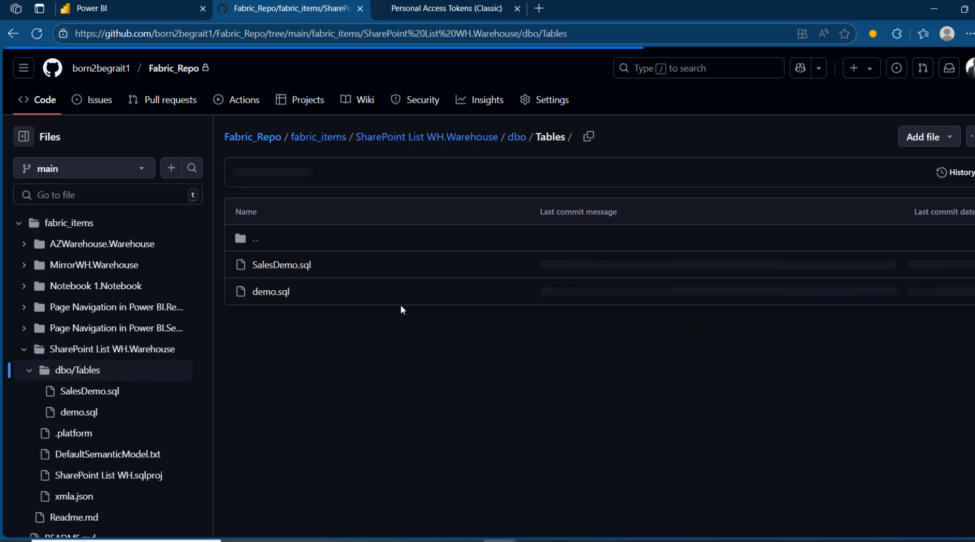
{"action": "left_click", "coordinate": [280, 293]}
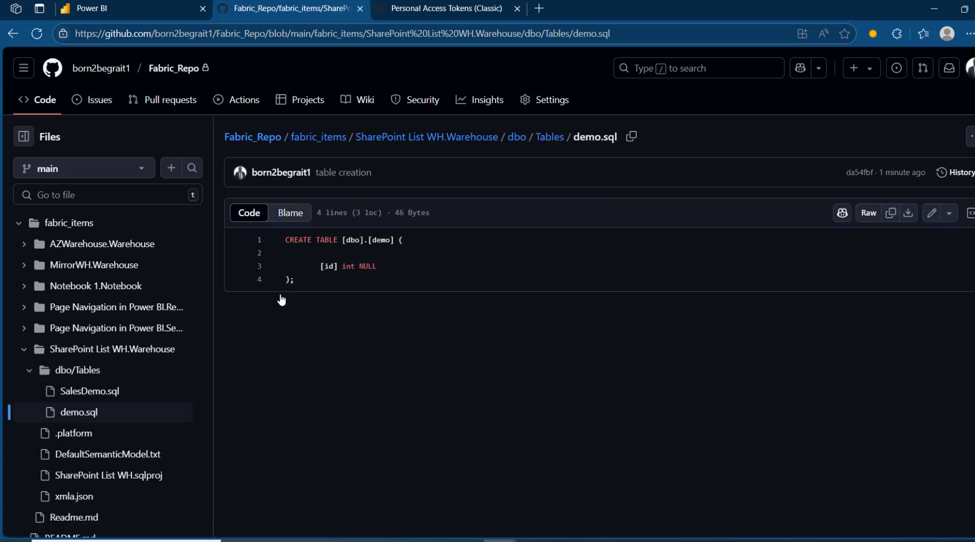